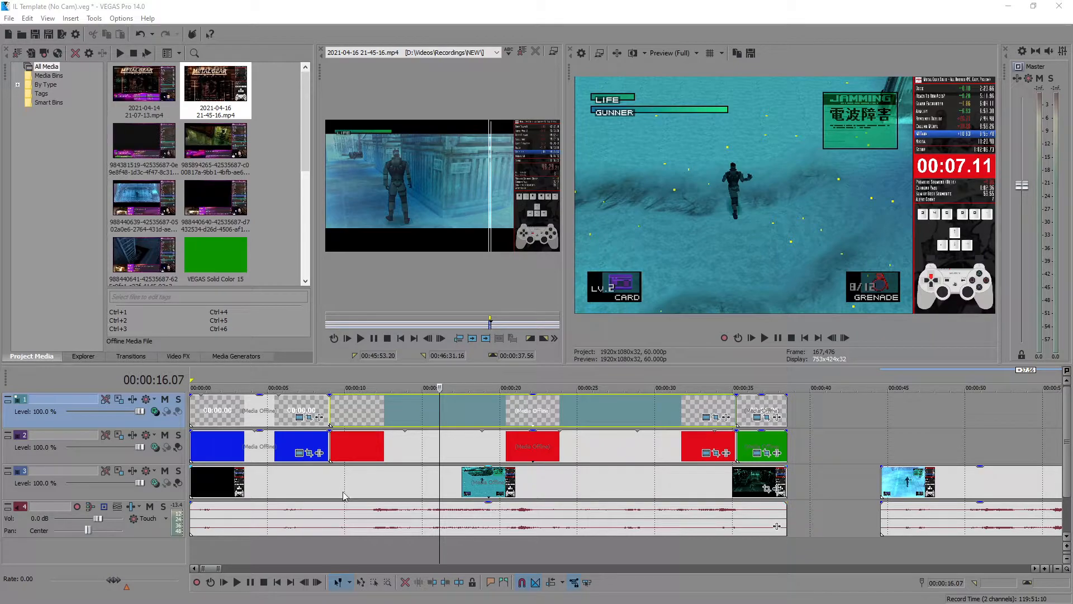
# - Examine the template's four tracks, the blue, red and green colour events, and the timer text events above them
pyautogui.click(92, 425)
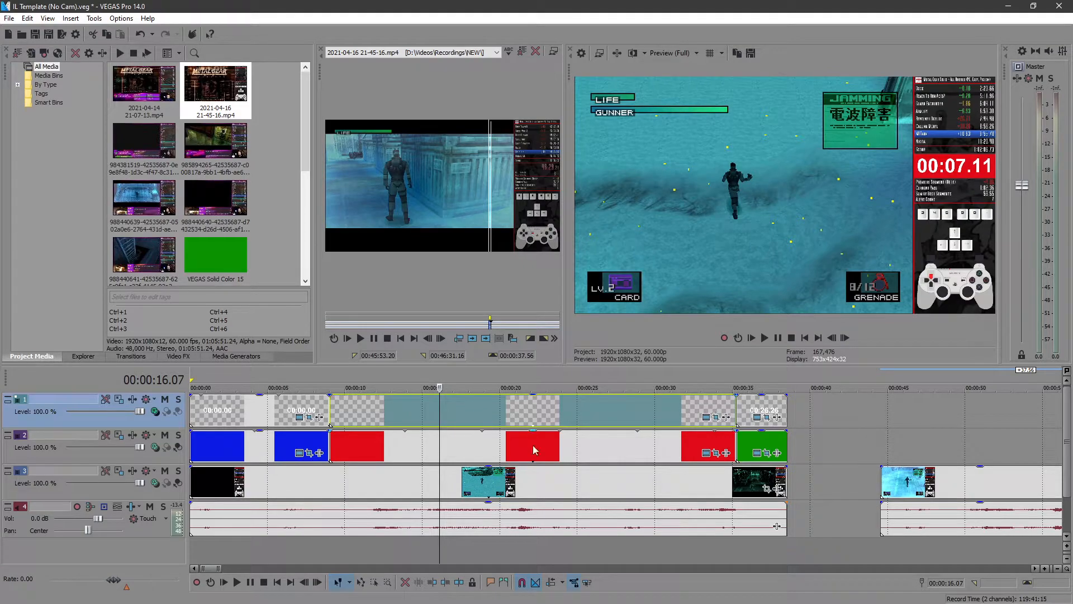
pyautogui.click(137, 458)
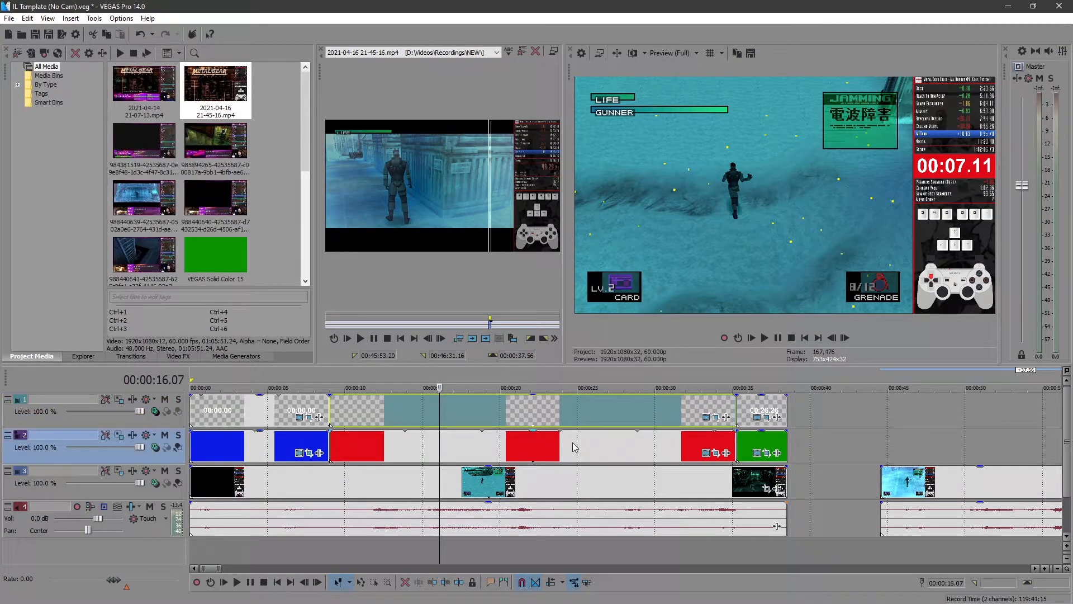
pyautogui.click(101, 491)
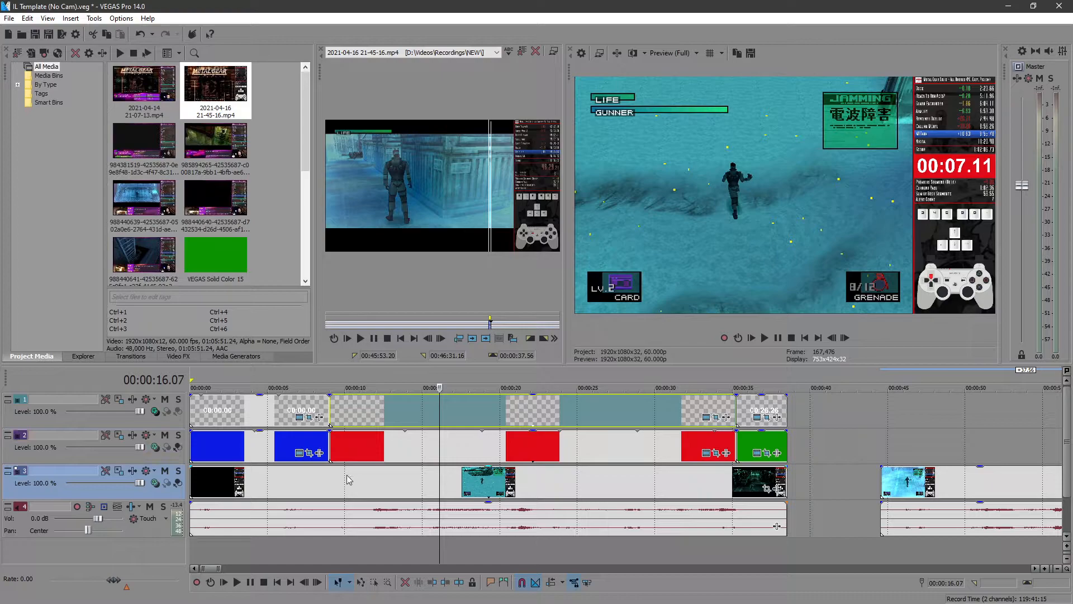
pyautogui.click(142, 530)
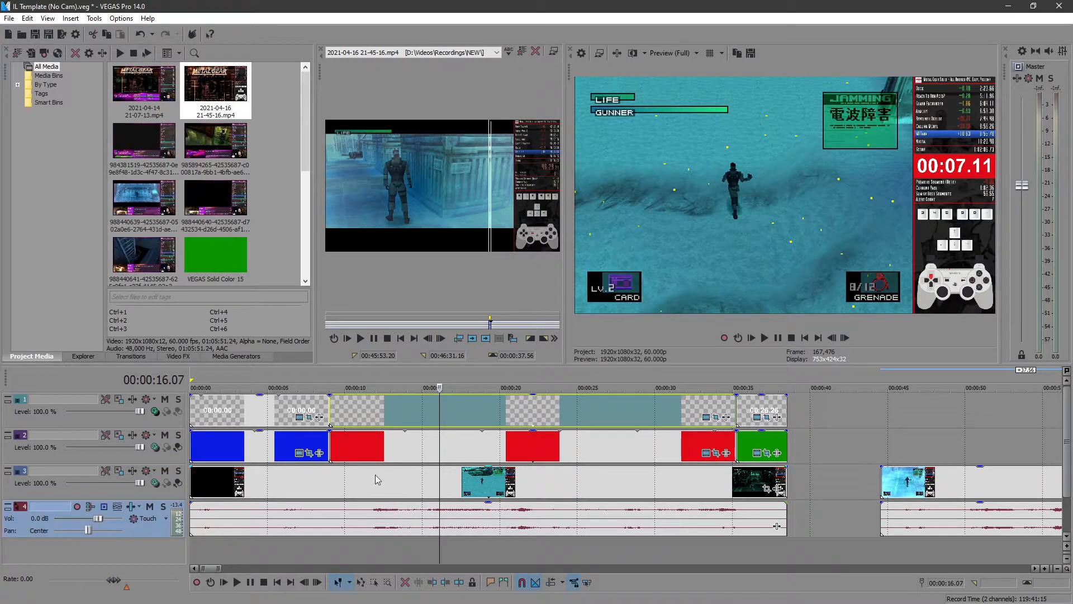
pyautogui.click(258, 447)
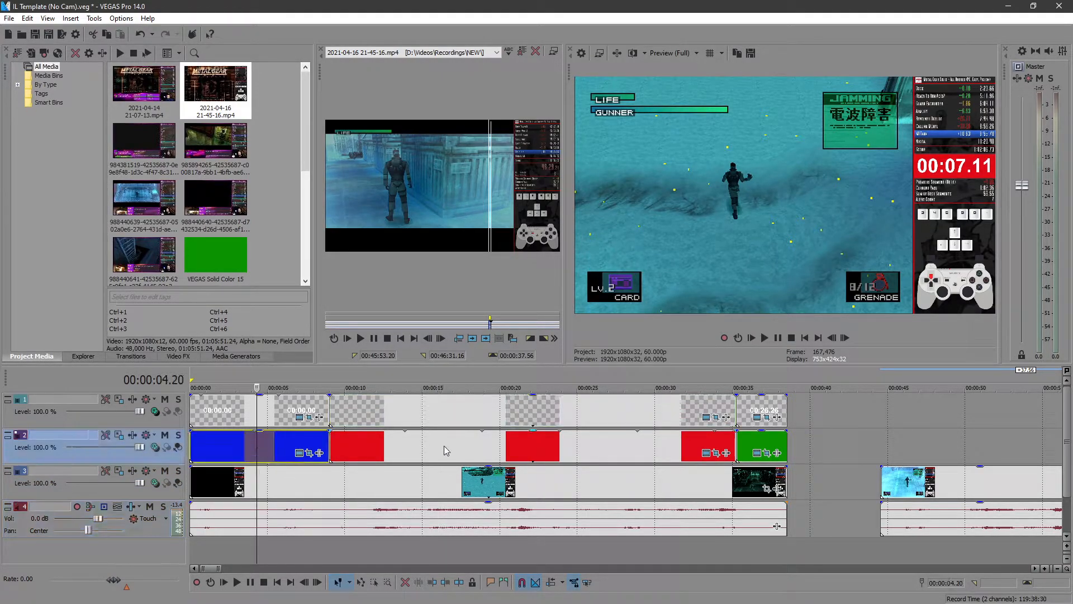
pyautogui.click(539, 447)
pyautogui.click(752, 442)
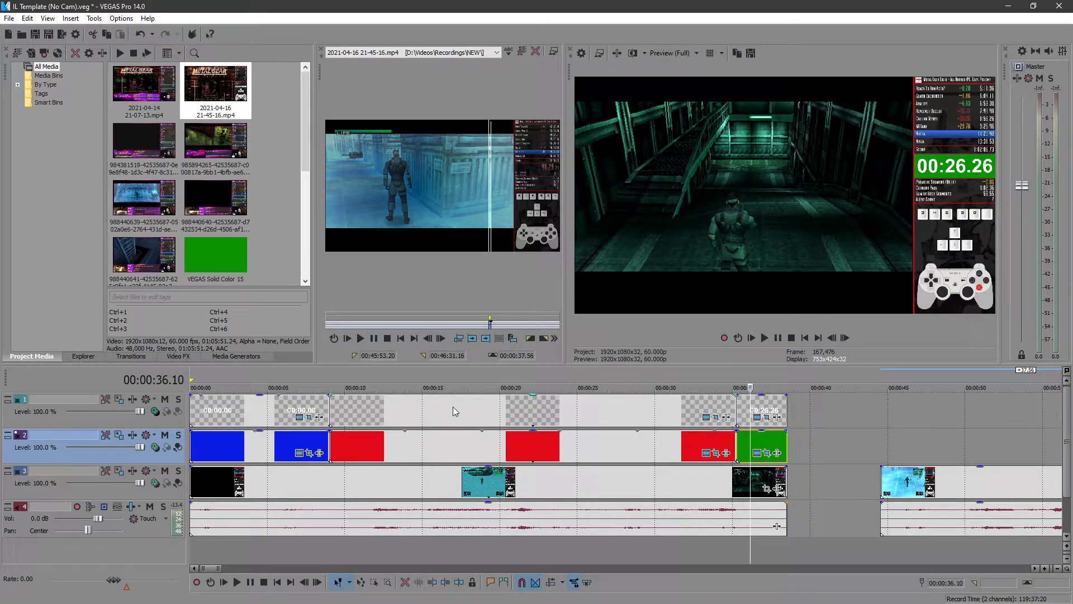
pyautogui.click(265, 411)
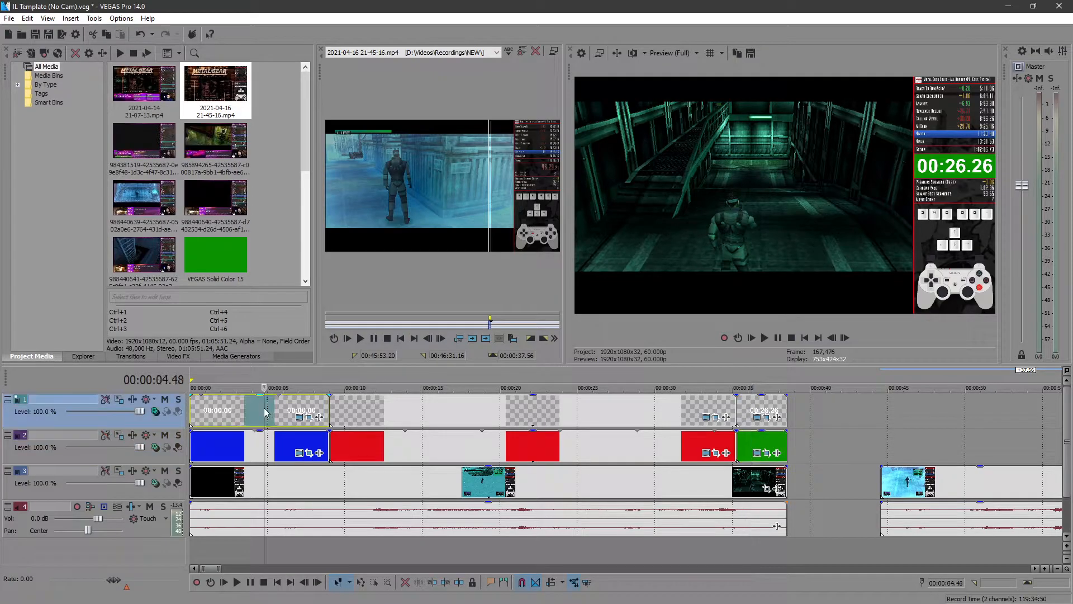
pyautogui.click(758, 409)
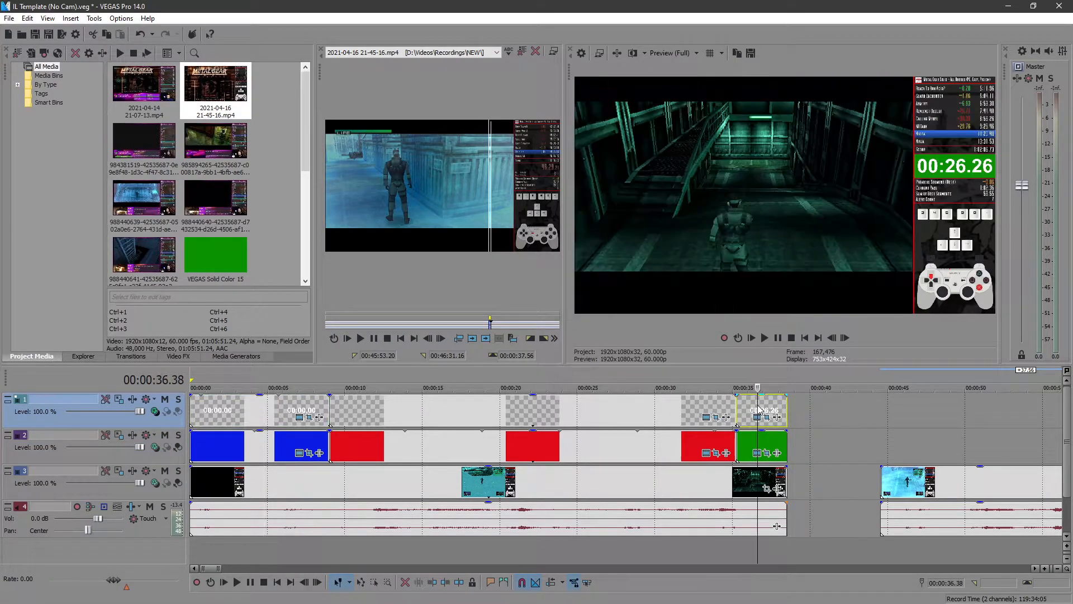
# - Inspect the Titles & Text generator settings of the 00:00.00 start text and the middle running-timer event
pyautogui.click(300, 417)
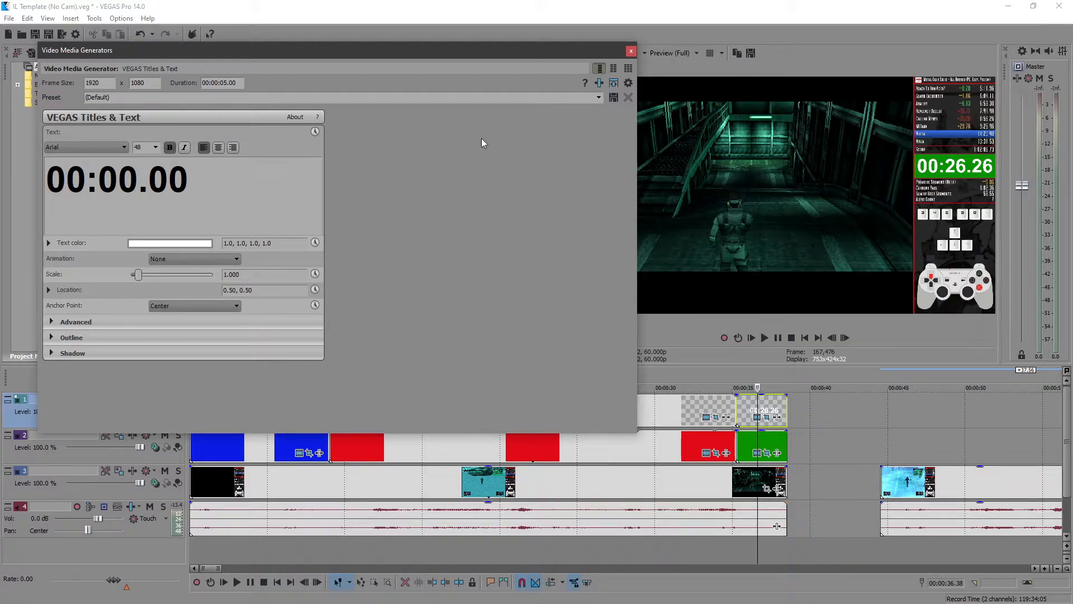
pyautogui.click(630, 51)
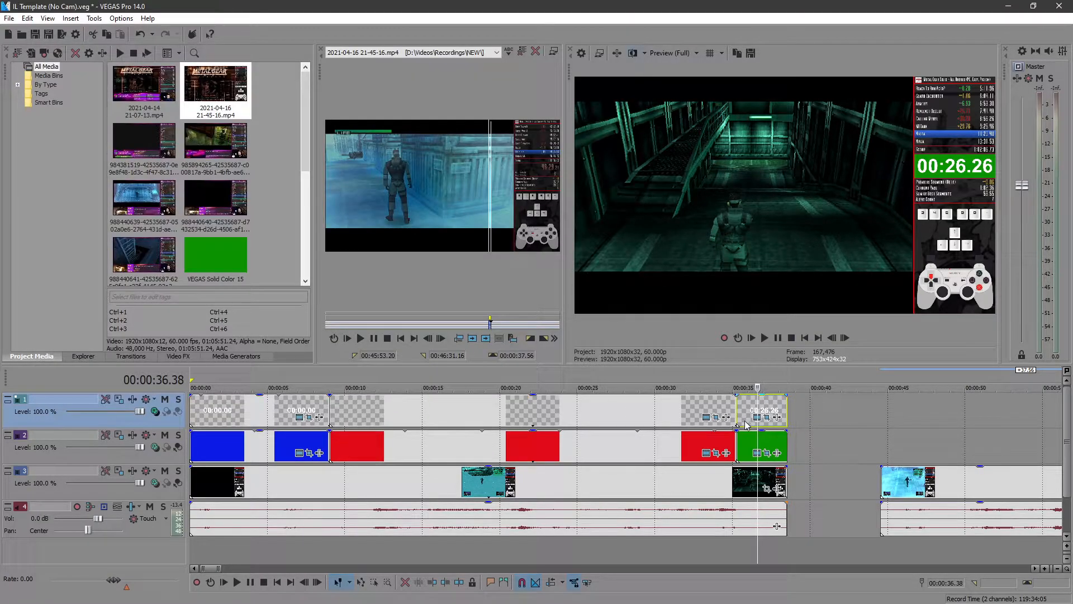
pyautogui.click(771, 407)
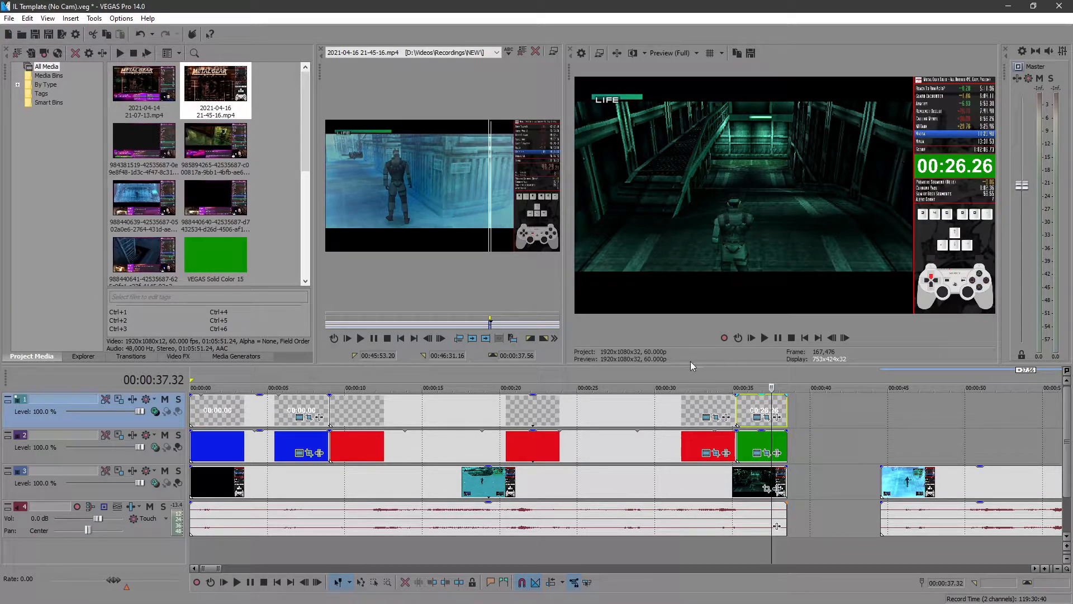
pyautogui.click(548, 410)
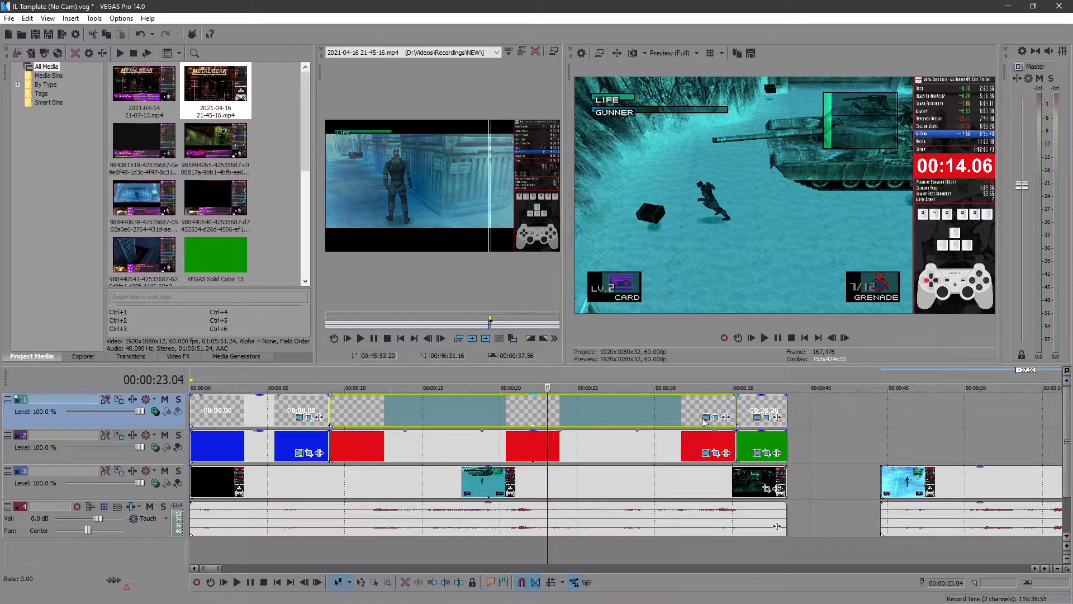
pyautogui.click(706, 418)
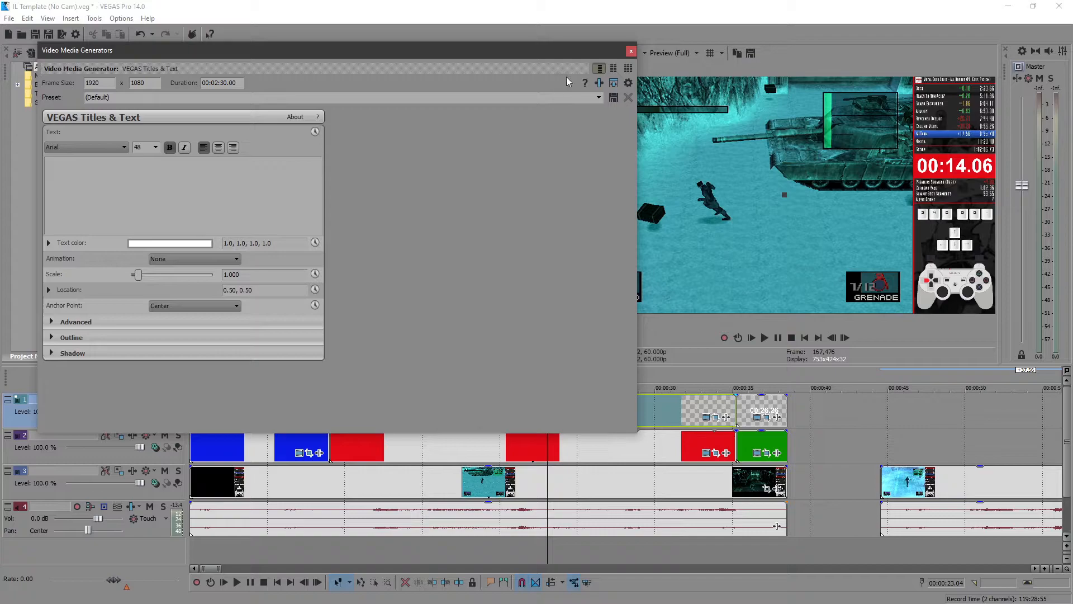
pyautogui.click(631, 51)
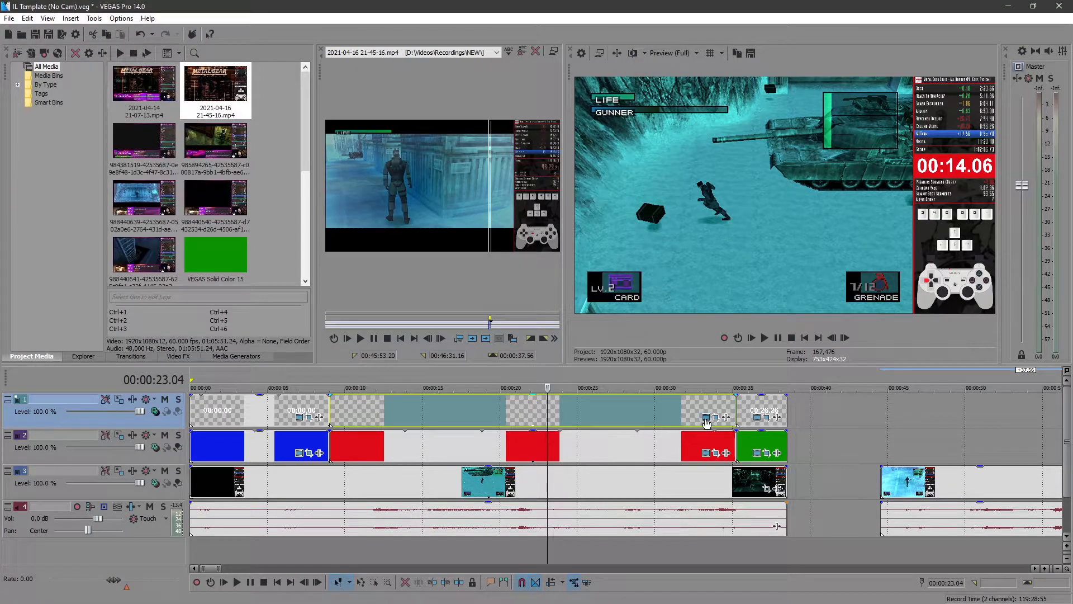
# - Open the middle timer event's Media FX and locate VEGAS Timecode in the plug-in chooser without adding it
pyautogui.rightClick(677, 419)
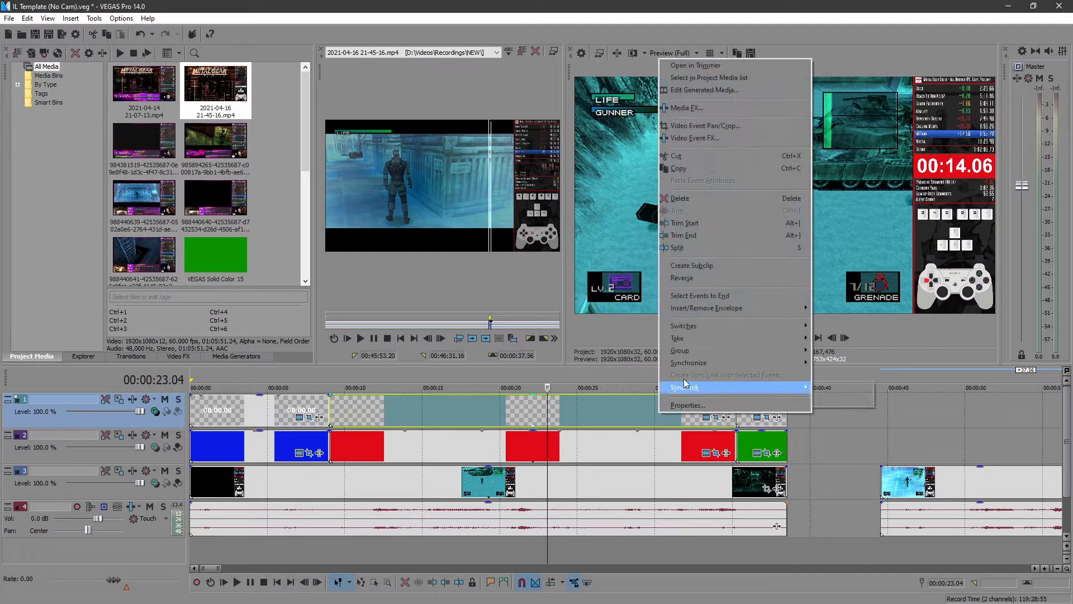
pyautogui.click(708, 107)
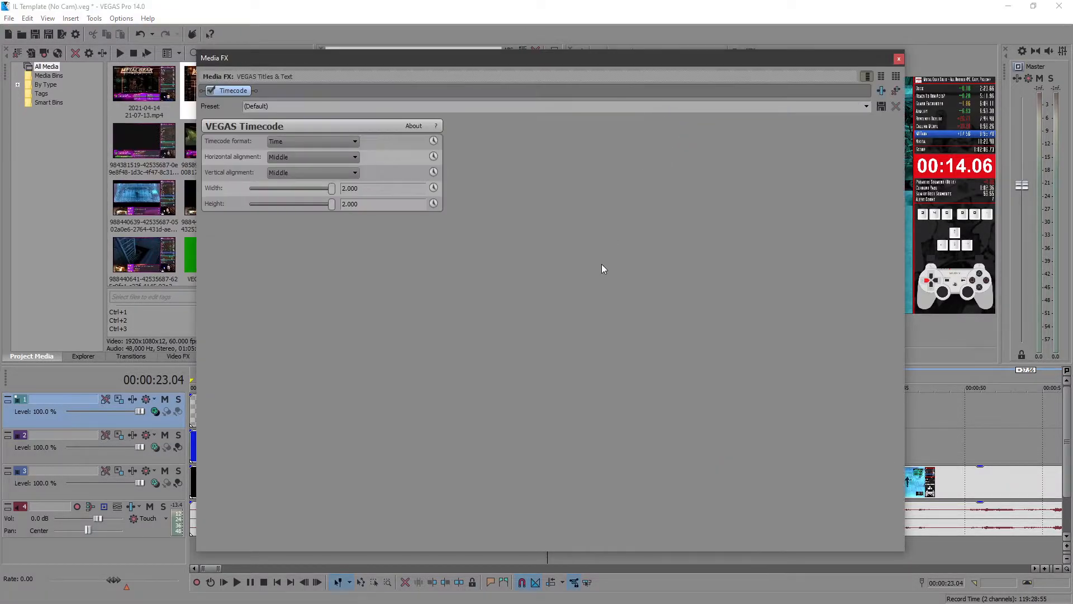
pyautogui.click(881, 90)
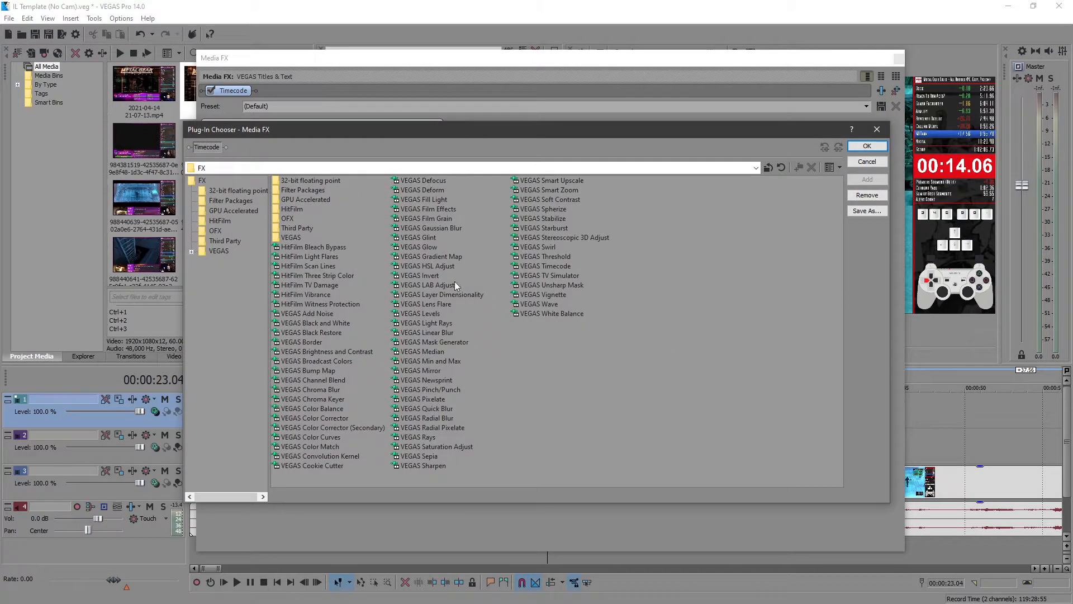
pyautogui.click(544, 266)
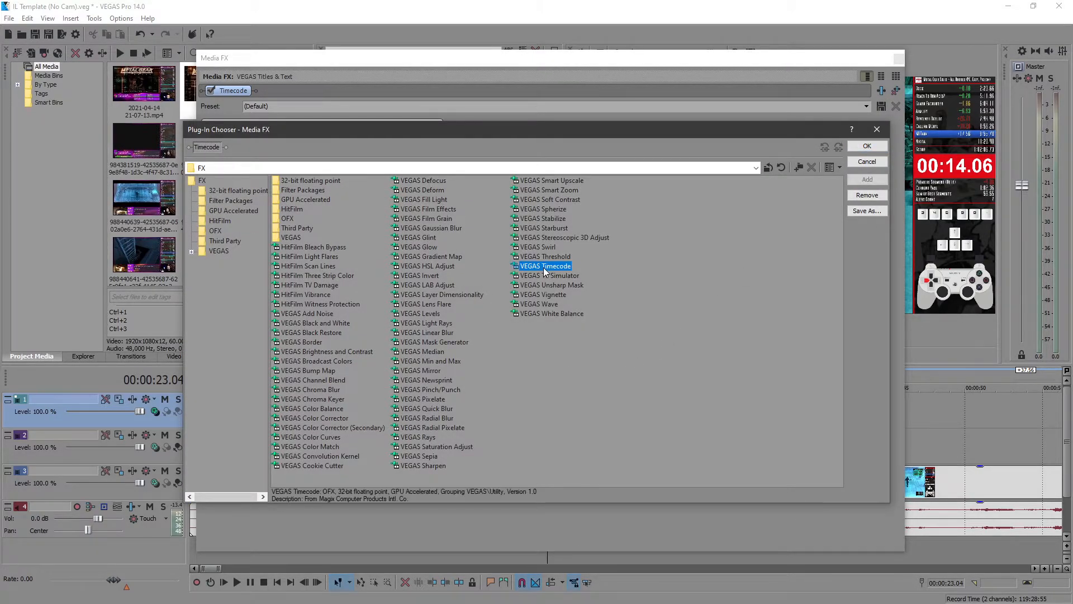
pyautogui.click(866, 161)
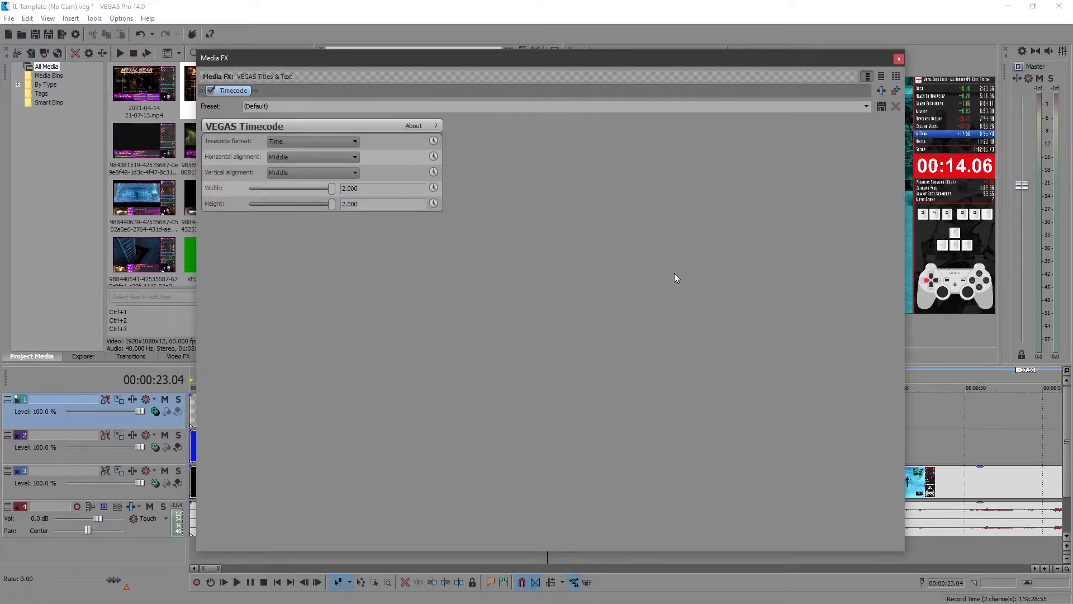
# - Try the Seconds and Time & Frames timecode formats, return the format to Time, and close the effect settings
pyautogui.click(321, 142)
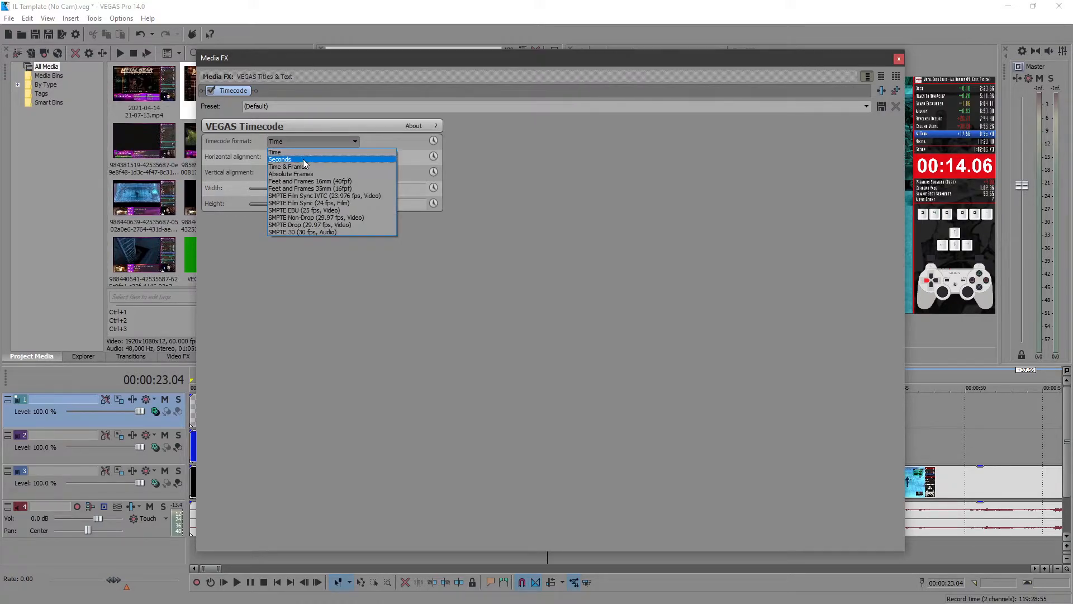
pyautogui.click(303, 159)
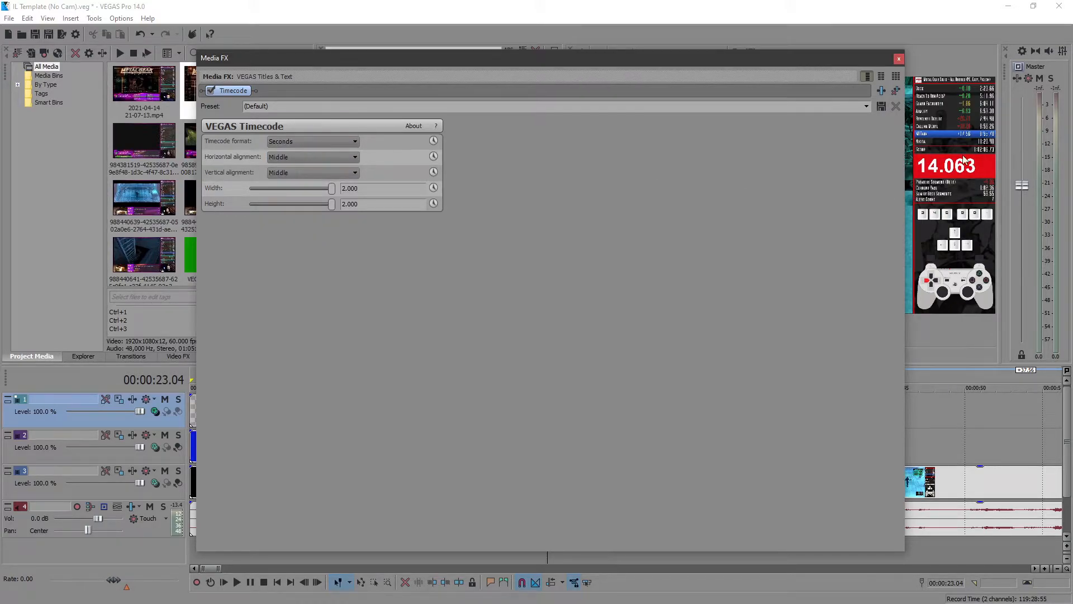
pyautogui.click(281, 144)
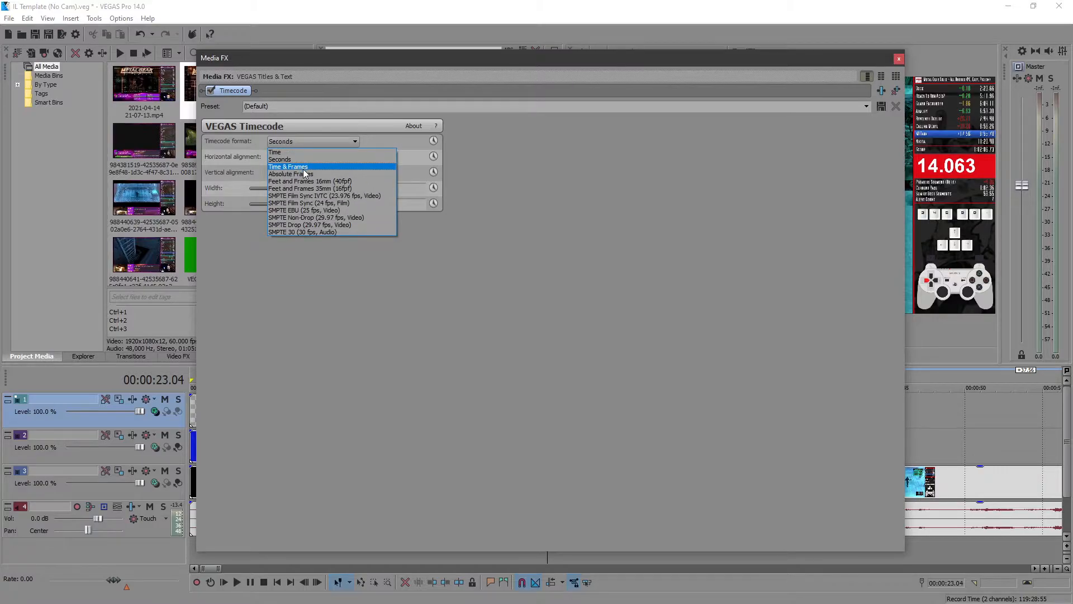
pyautogui.click(302, 171)
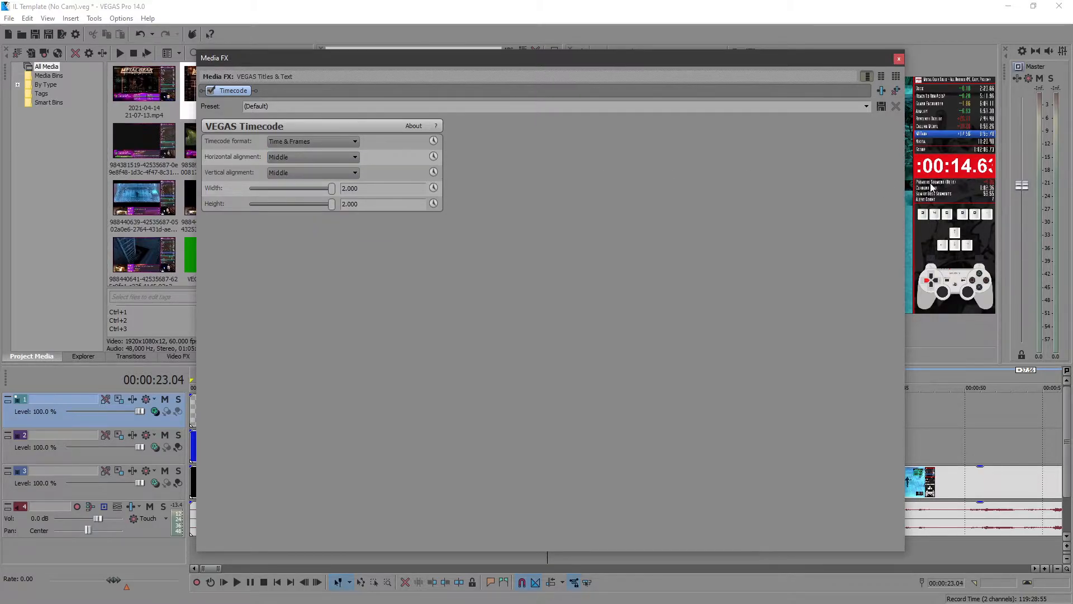
pyautogui.click(316, 140)
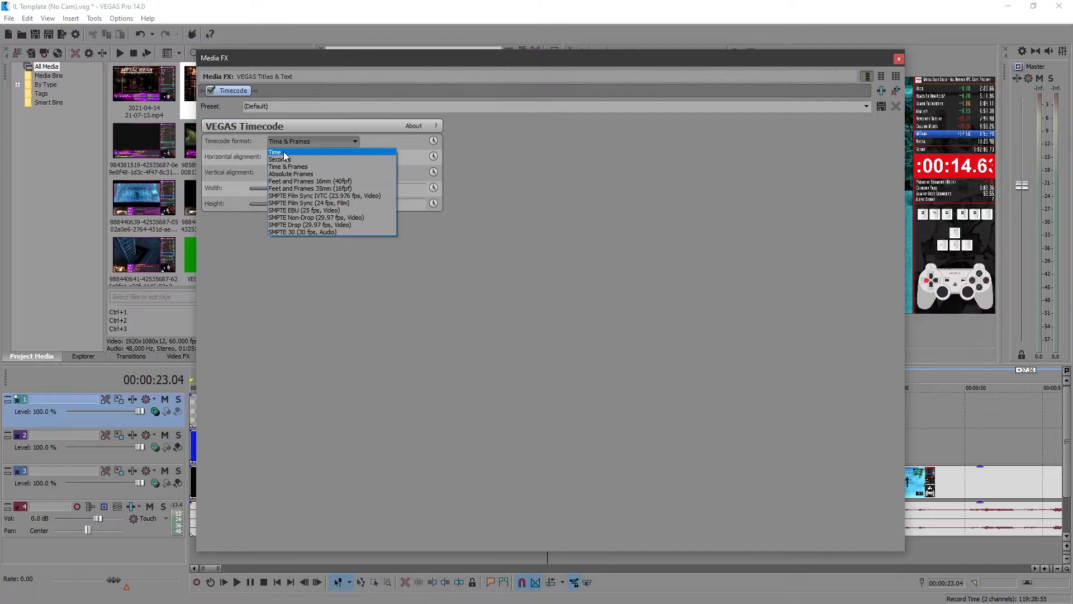
pyautogui.click(283, 150)
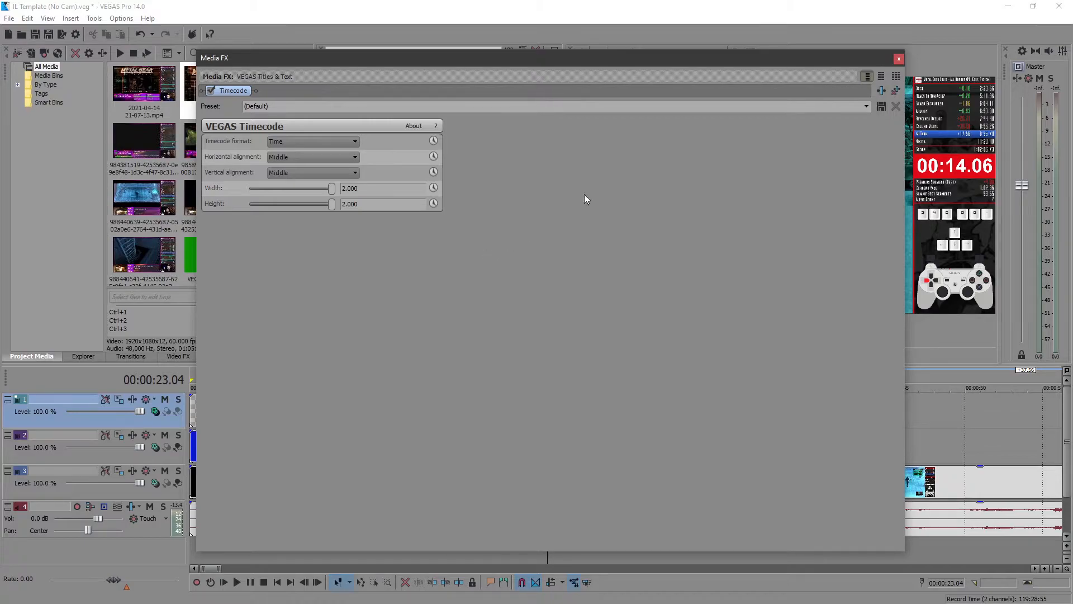
pyautogui.click(898, 59)
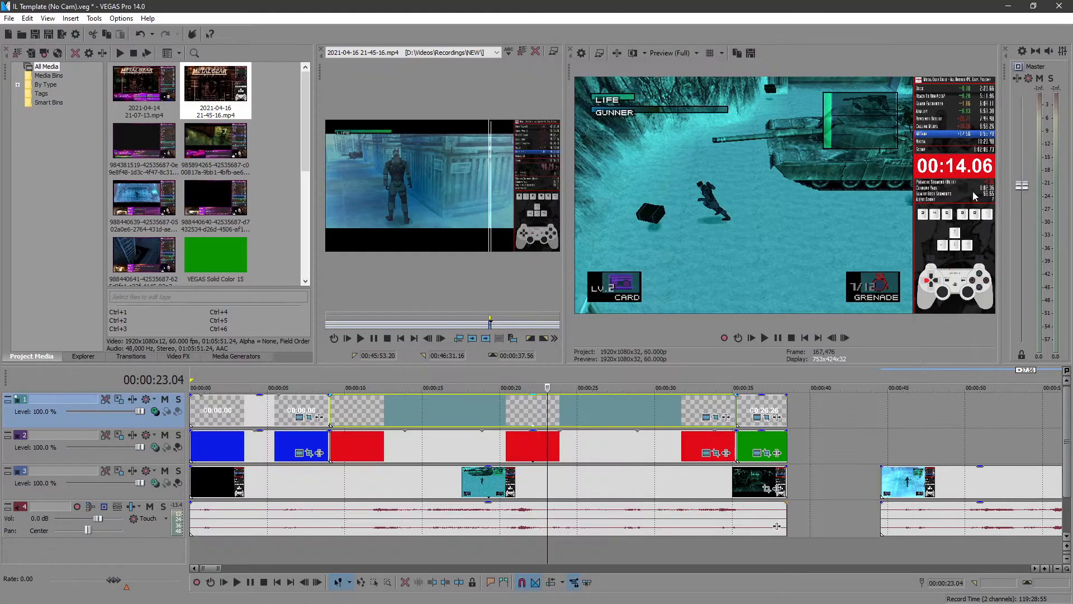
# - Inspect the running timer's rectangular mask in Event Pan/Crop by switching it off and on, and close the editor
pyautogui.click(716, 417)
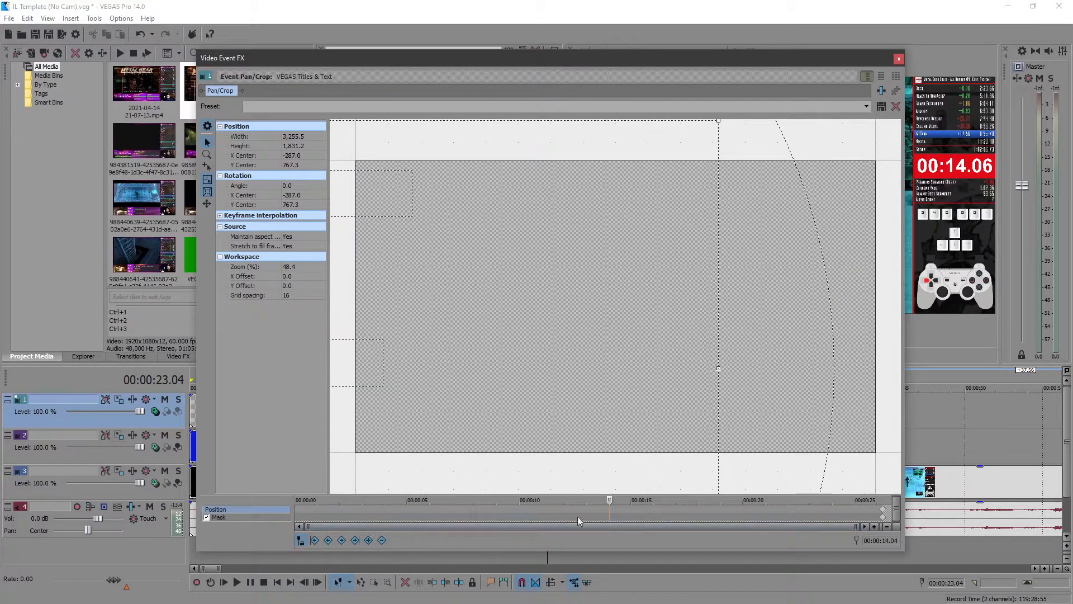
pyautogui.click(885, 518)
pyautogui.scroll(-2, 760, 368)
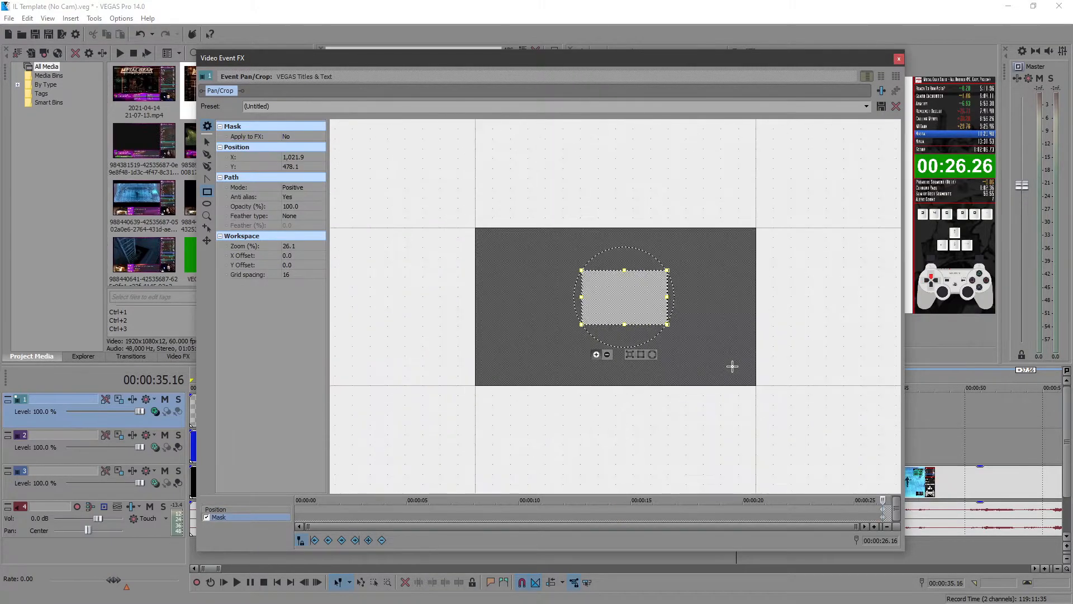
pyautogui.click(206, 517)
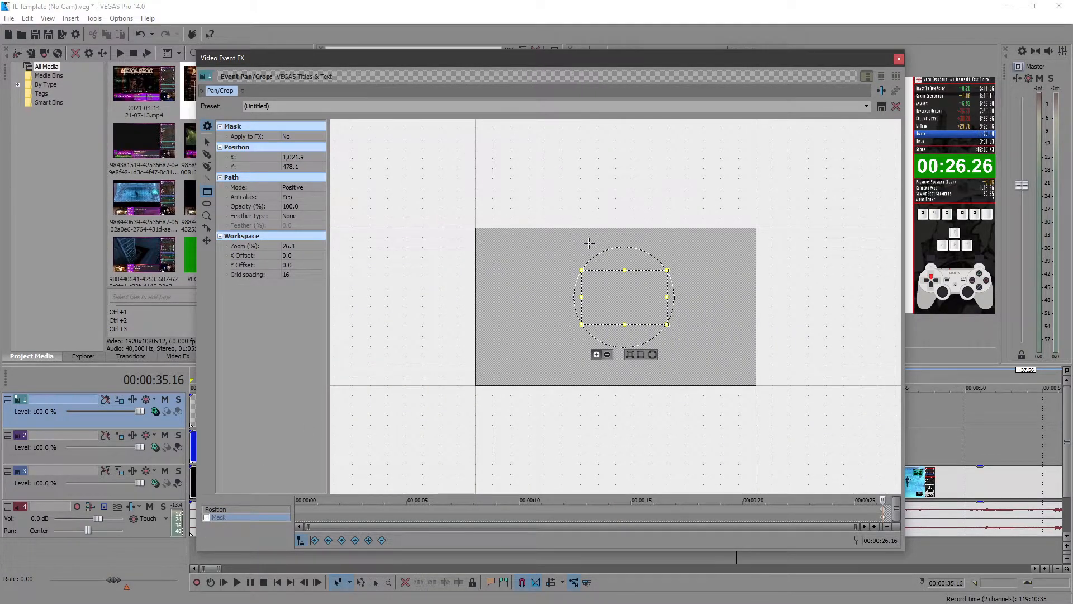
pyautogui.moveTo(733, 59); pyautogui.dragTo(450, 54)
pyautogui.click(686, 436)
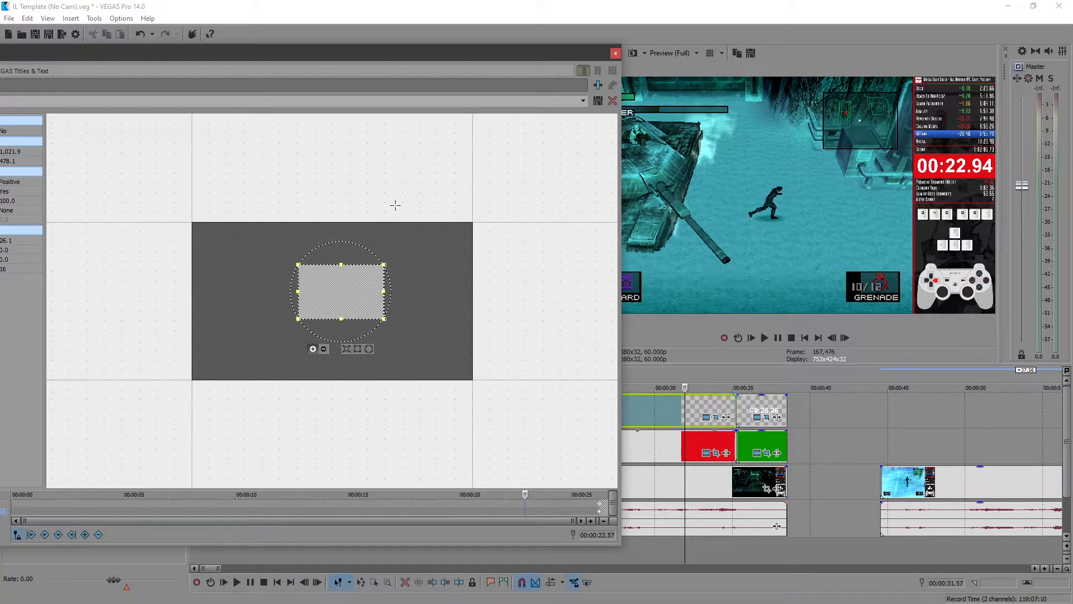
pyautogui.click(616, 56)
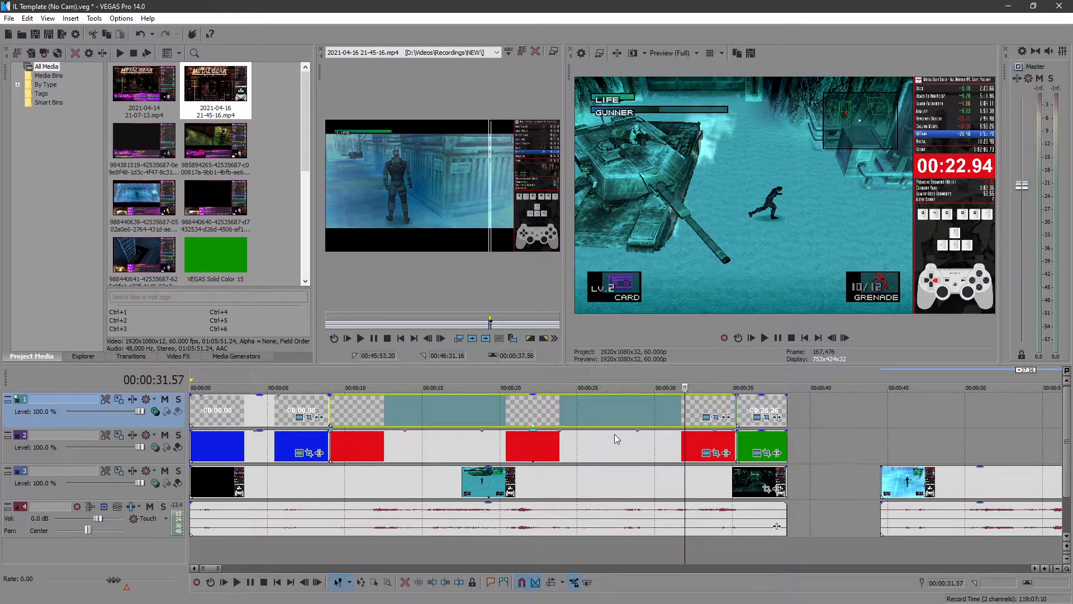
# - Delete the old gameplay clip from track 3 and move the other recording to the start of the timeline
pyautogui.click(947, 481)
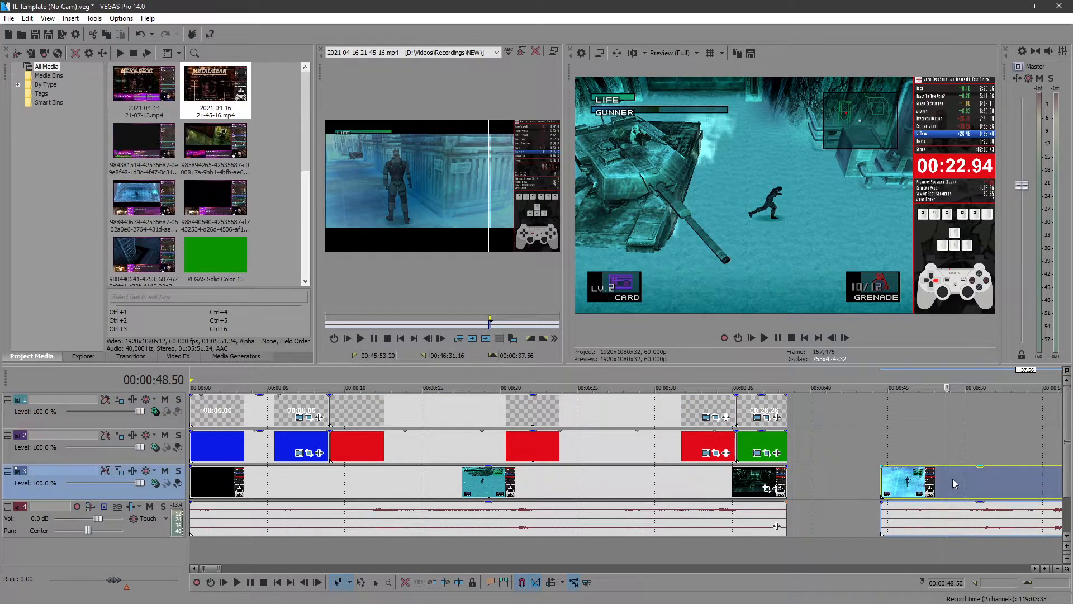
pyautogui.click(485, 488)
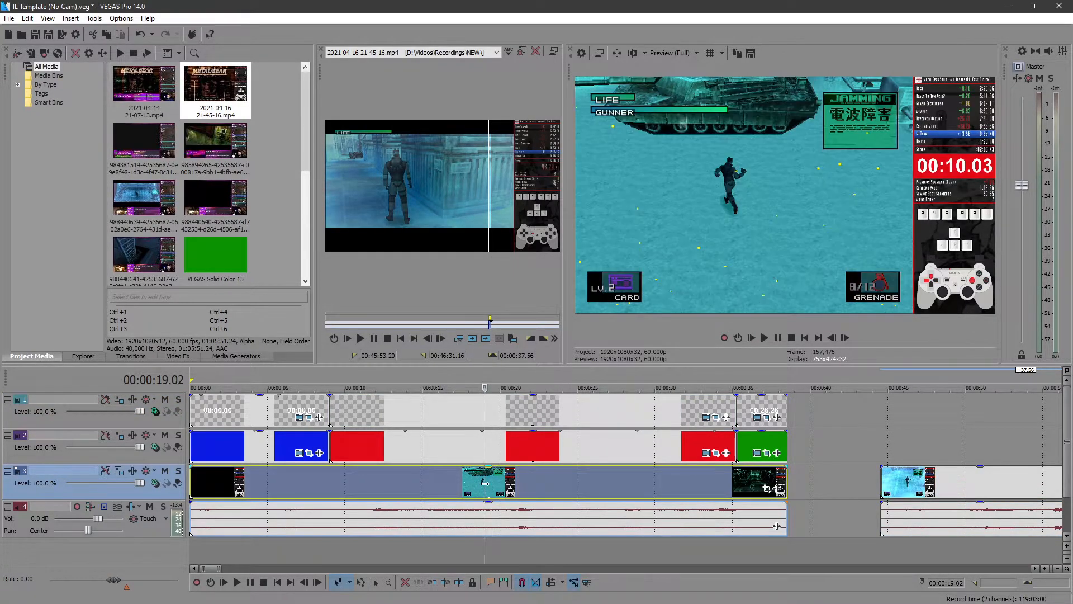
pyautogui.press('Delete')
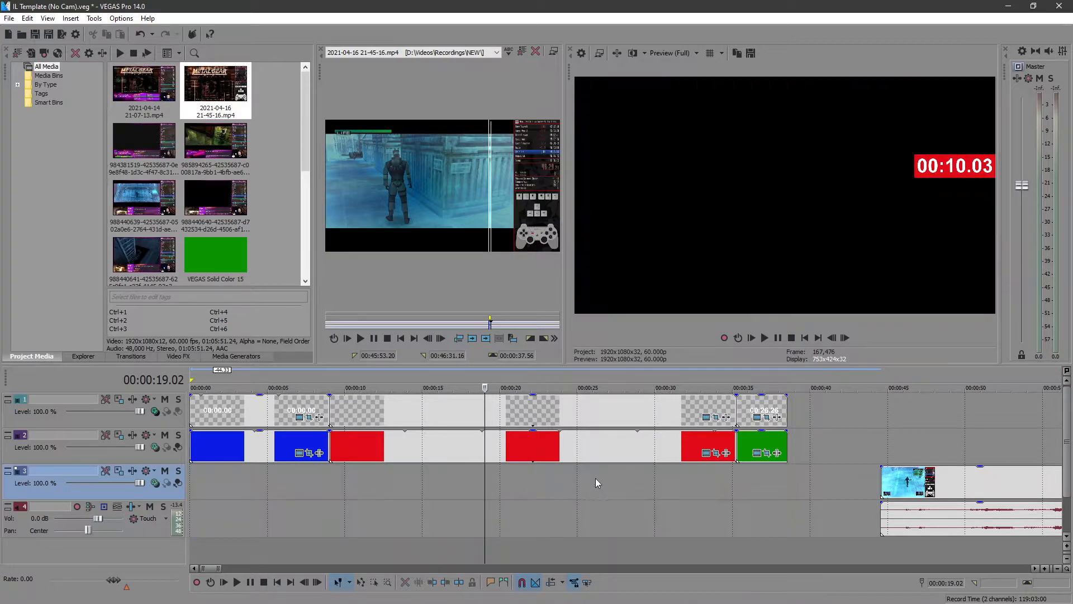
pyautogui.moveTo(984, 487); pyautogui.dragTo(264, 480)
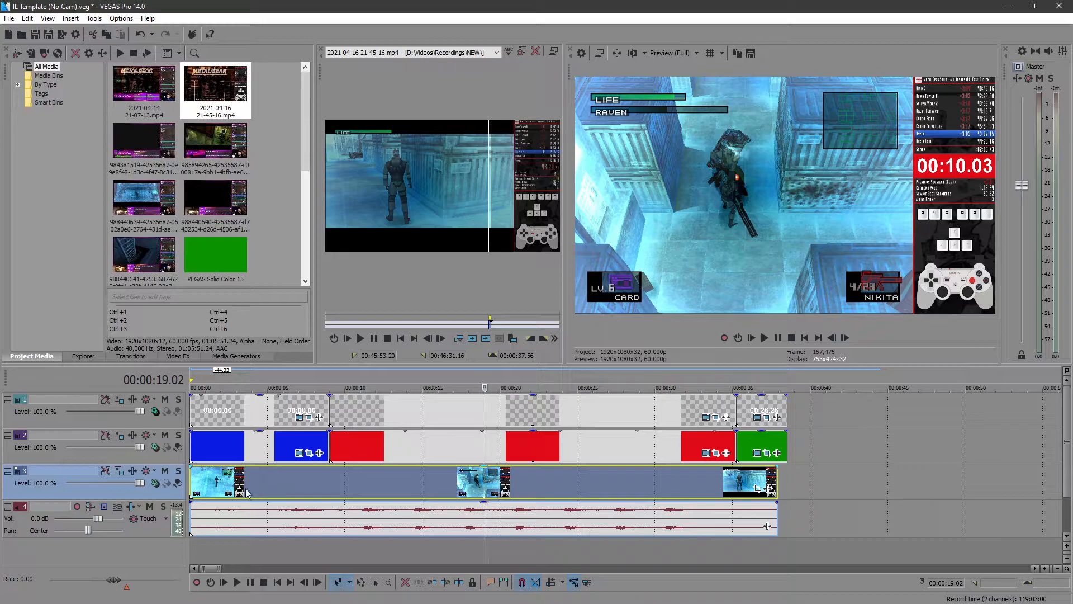
# - Find the frame at 00:00:03.07 where the game display first returns from black, and trim the start timer text and blue background to end there
pyautogui.click(196, 485)
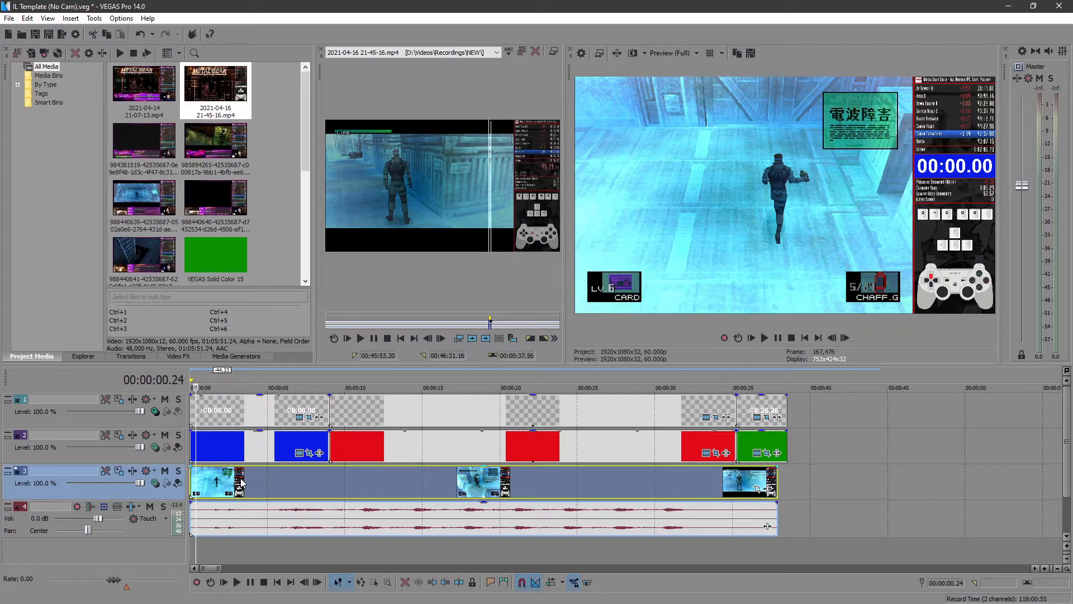
pyautogui.click(235, 482)
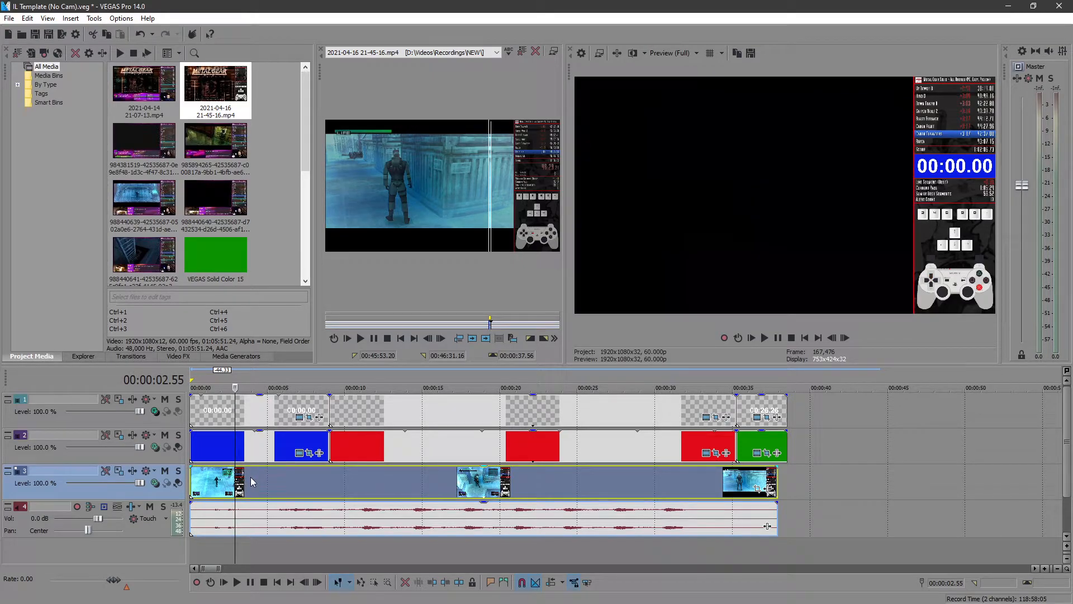
pyautogui.click(844, 339)
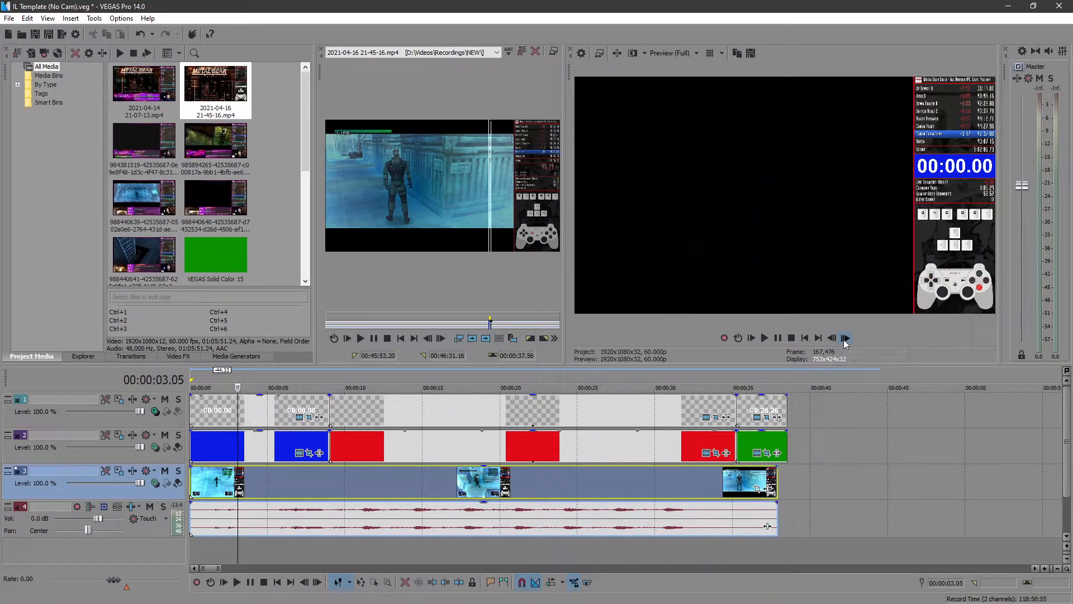
pyautogui.click(845, 340)
pyautogui.click(833, 338)
pyautogui.click(833, 338)
pyautogui.click(833, 338)
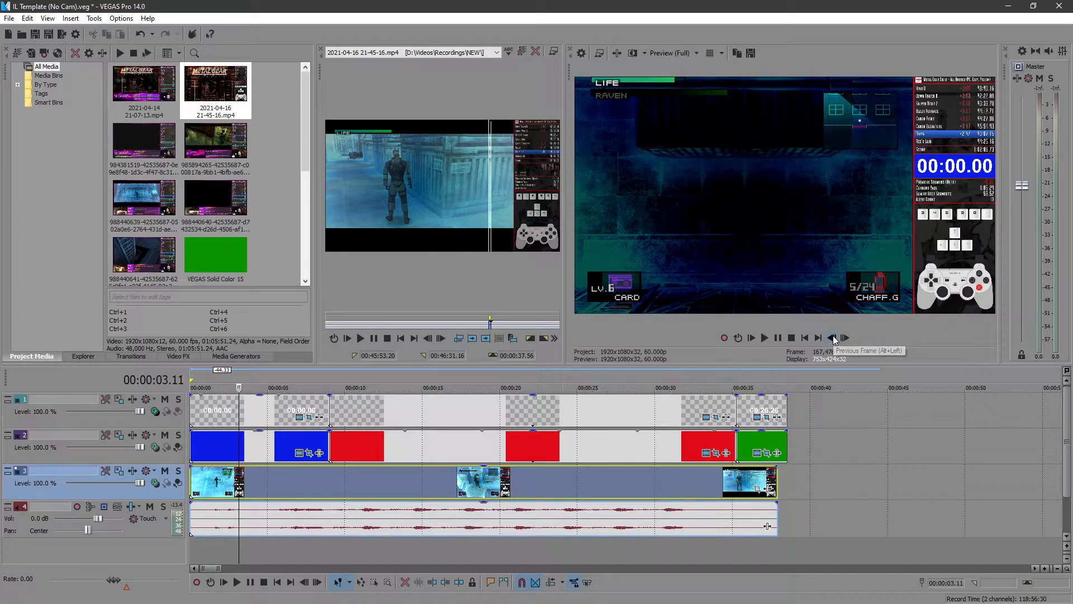
pyautogui.click(833, 338)
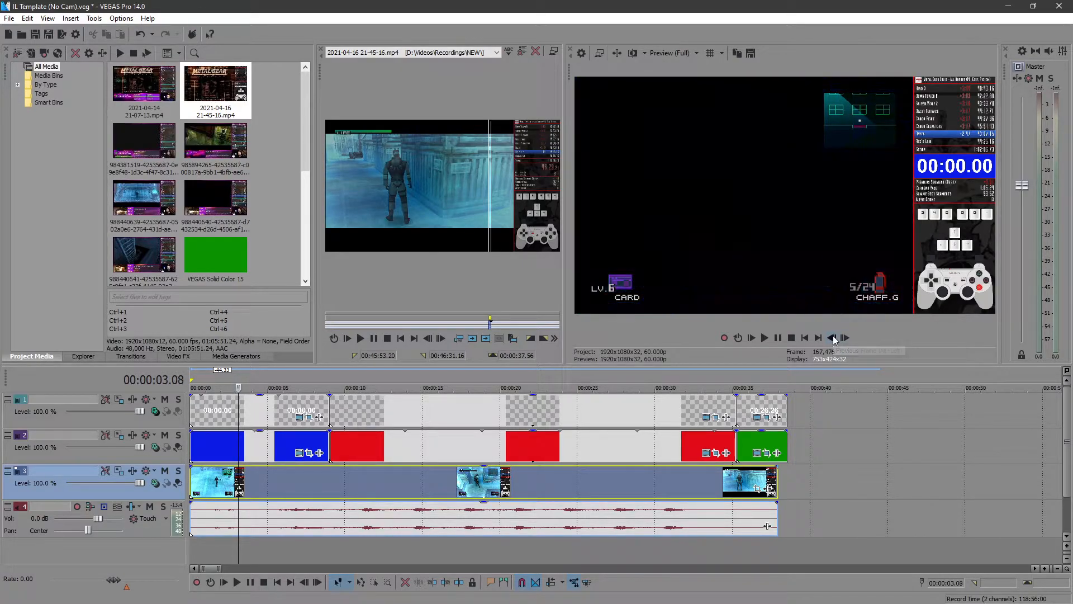
pyautogui.click(833, 338)
pyautogui.click(833, 338)
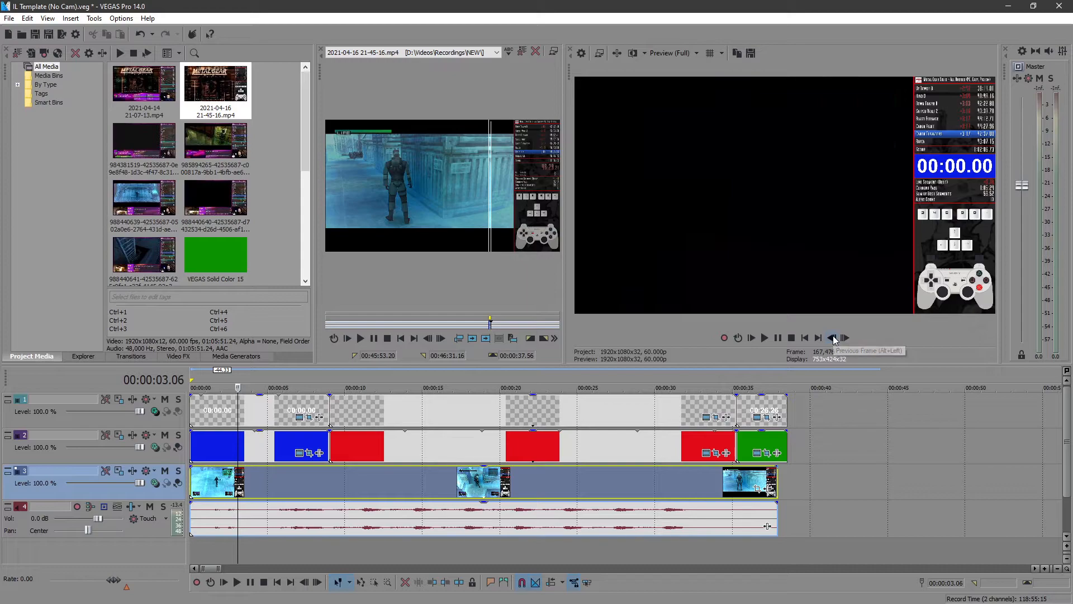
pyautogui.click(844, 338)
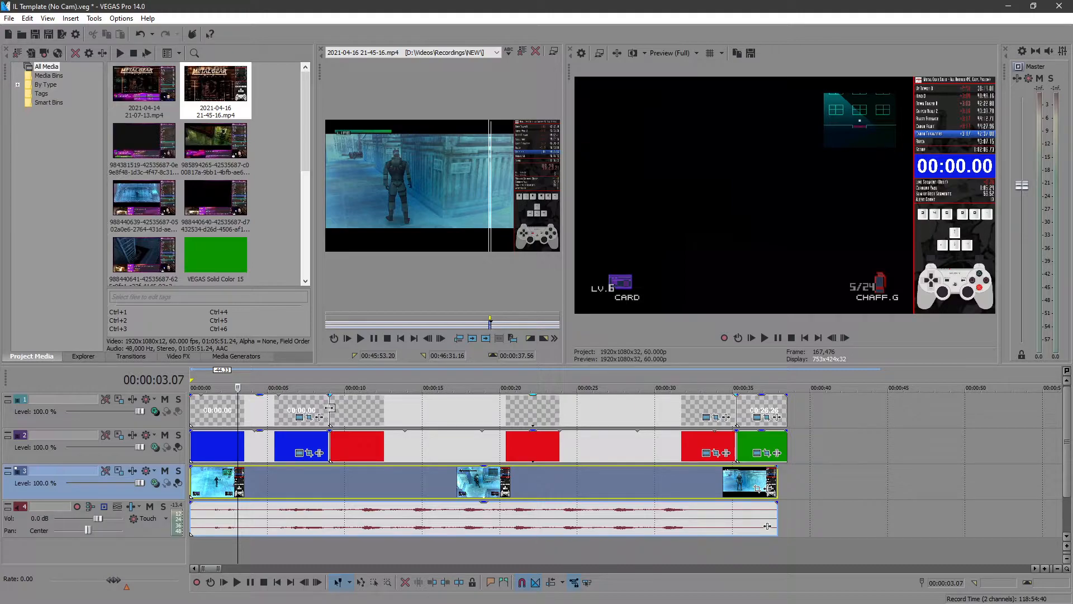
pyautogui.moveTo(324, 405); pyautogui.dragTo(232, 404)
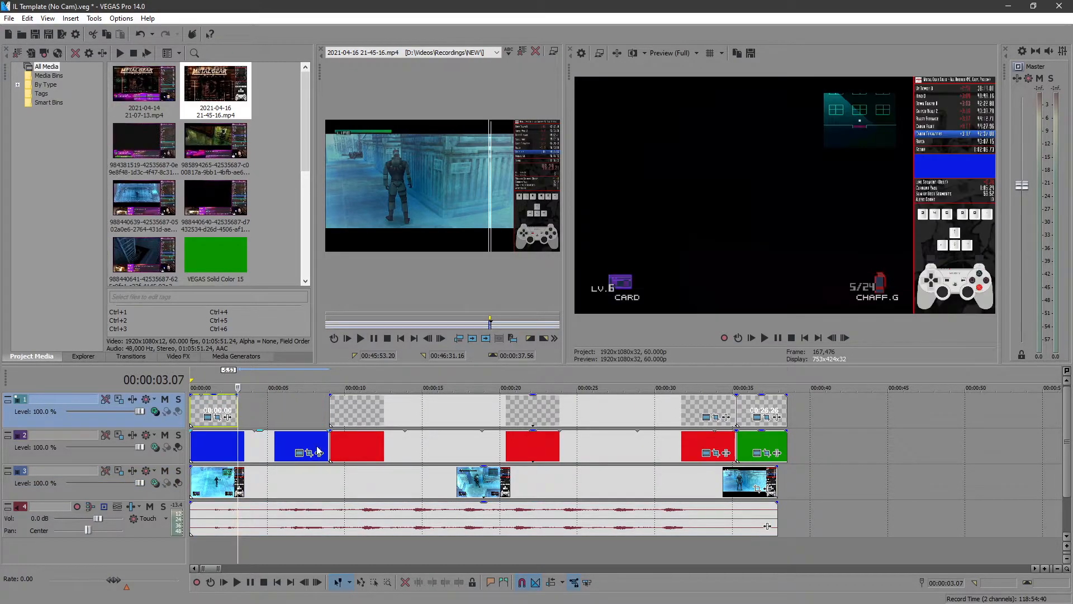
pyautogui.moveTo(326, 443); pyautogui.dragTo(245, 447)
# - Move the running timer event earlier, try extending its start edge to check the timecode offset, and trim the start back
pyautogui.moveTo(432, 411); pyautogui.dragTo(394, 413)
pyautogui.moveTo(294, 408); pyautogui.dragTo(274, 413)
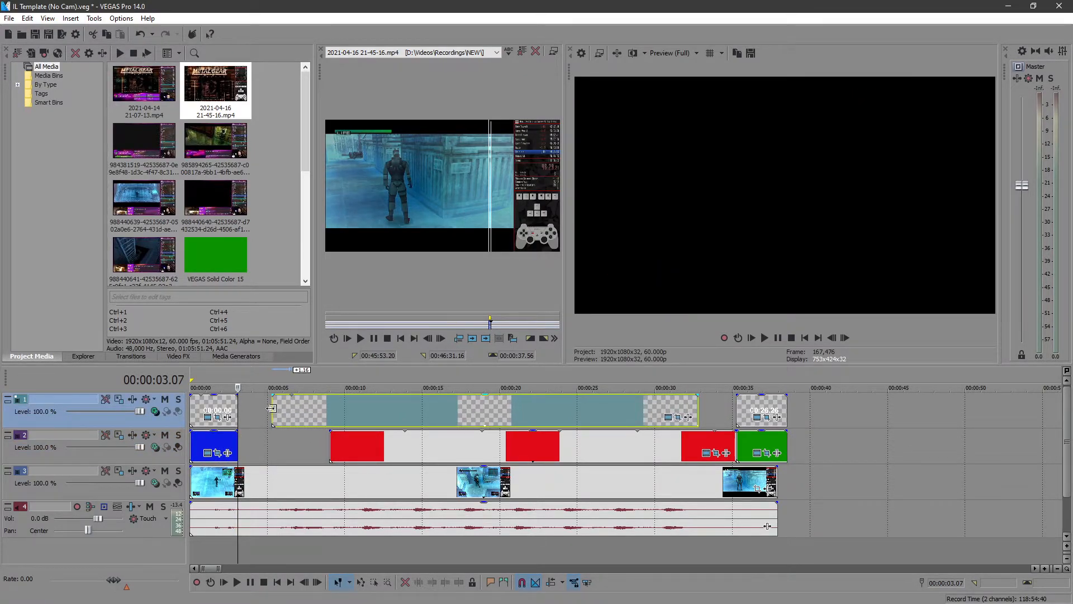
pyautogui.click(274, 412)
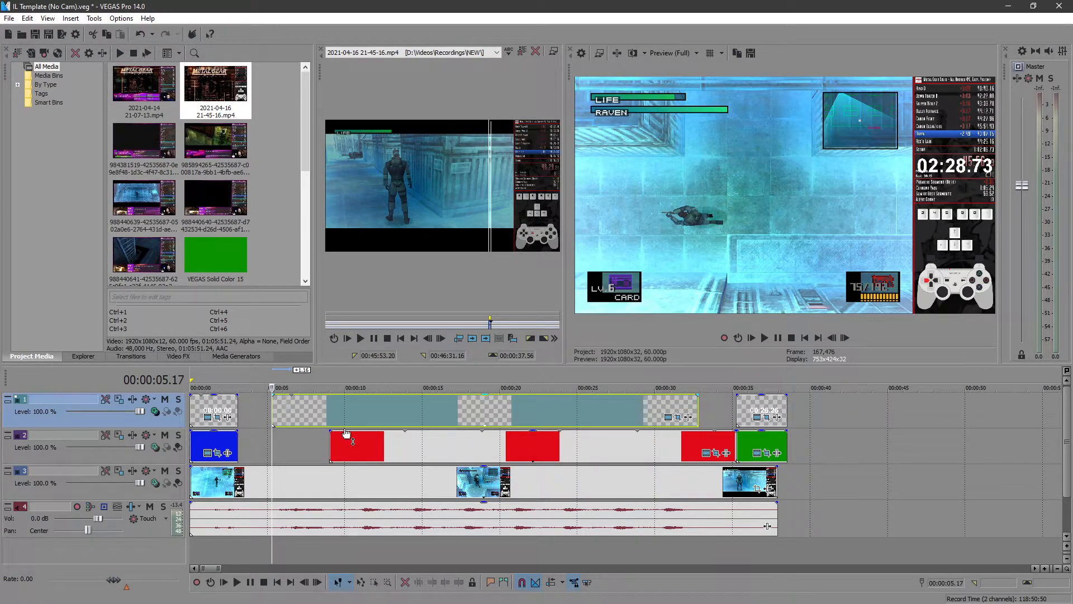
pyautogui.moveTo(273, 411); pyautogui.dragTo(292, 411)
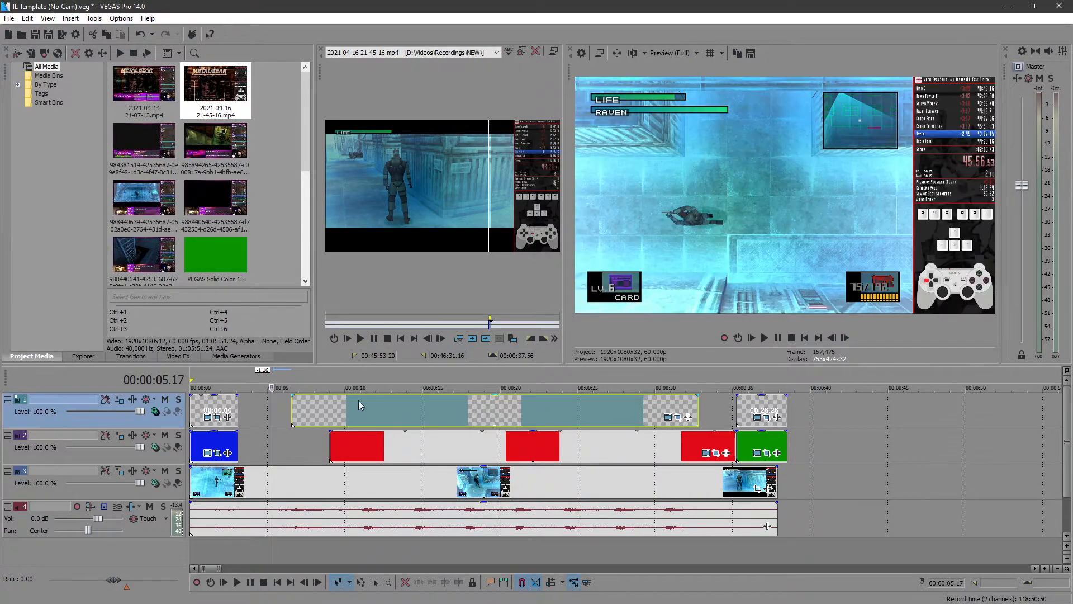
# - Move the running timer event and its red background to start directly after the start timer at 00:00:03.07
pyautogui.click(291, 409)
pyautogui.moveTo(414, 405); pyautogui.dragTo(365, 408)
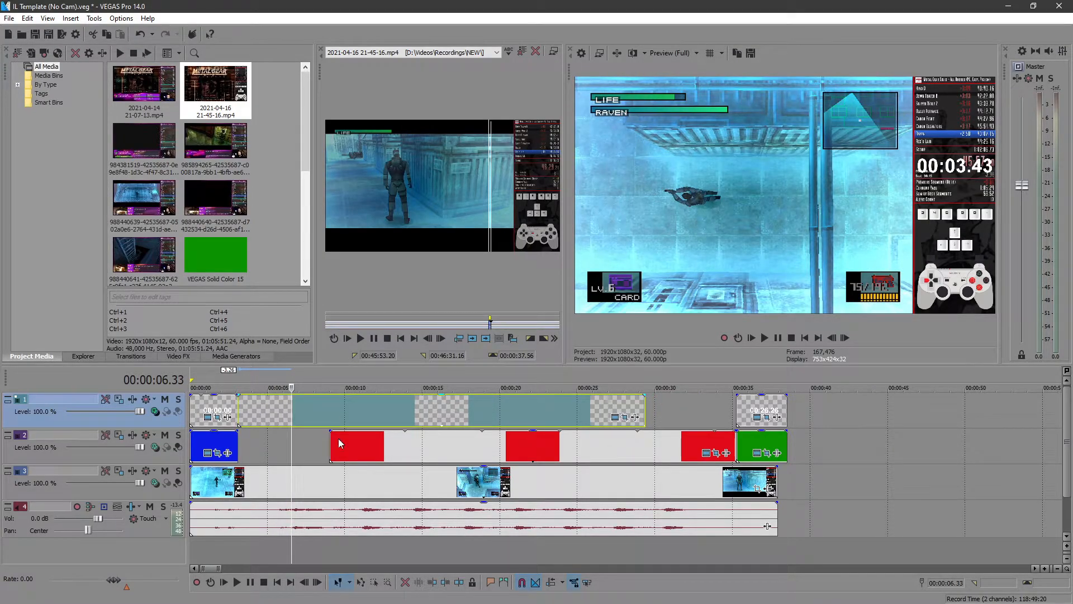
pyautogui.moveTo(378, 448); pyautogui.dragTo(286, 448)
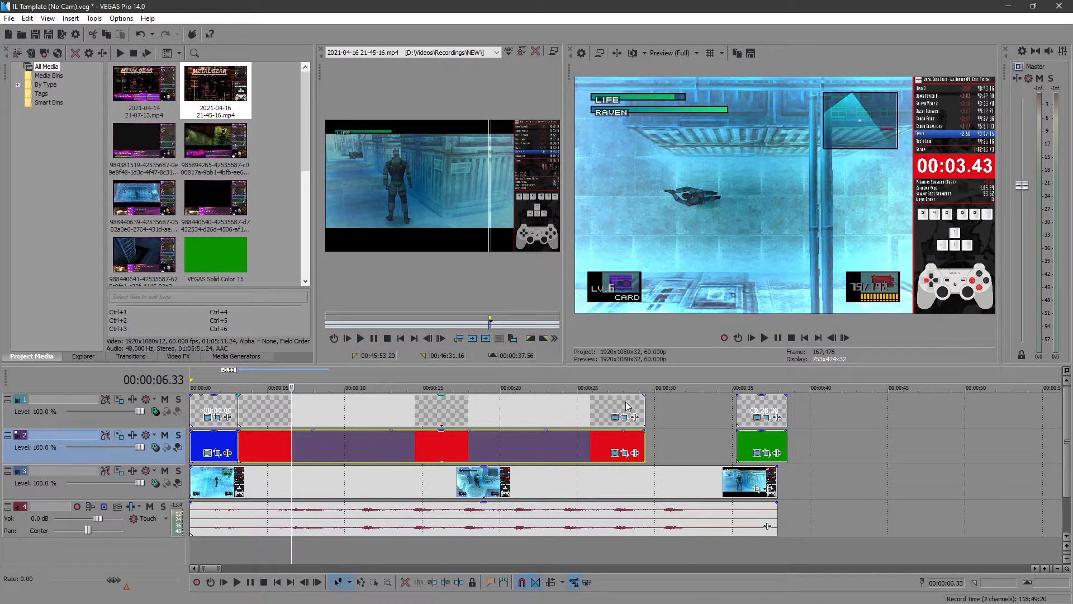
# - Find the frame at 00:00:31.53 where the screen goes fully black, and extend the running timer event on track 1 to end there
pyautogui.click(666, 476)
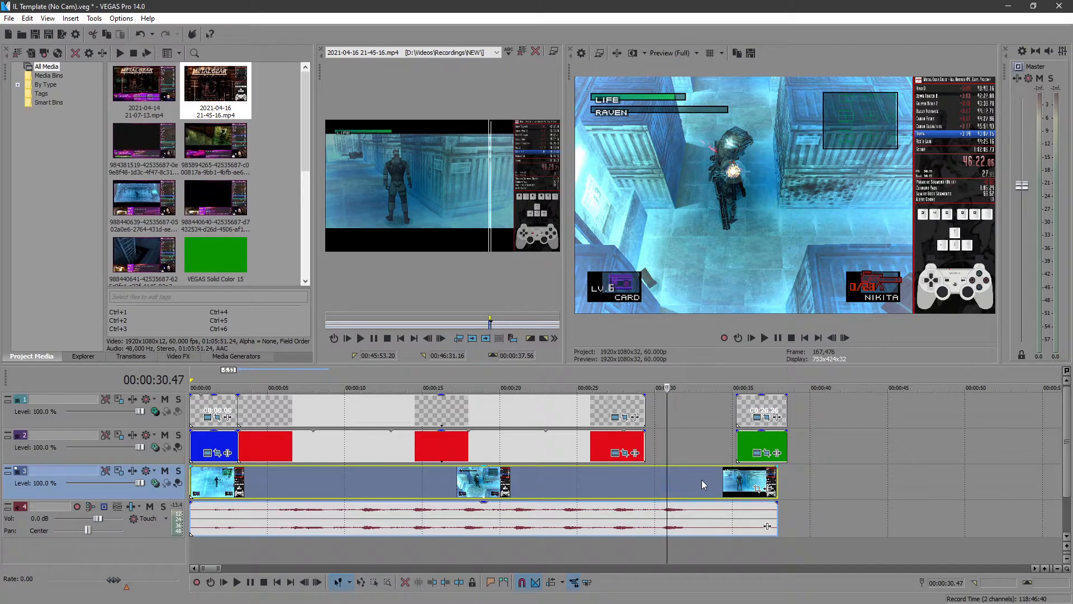
pyautogui.click(702, 479)
pyautogui.click(688, 475)
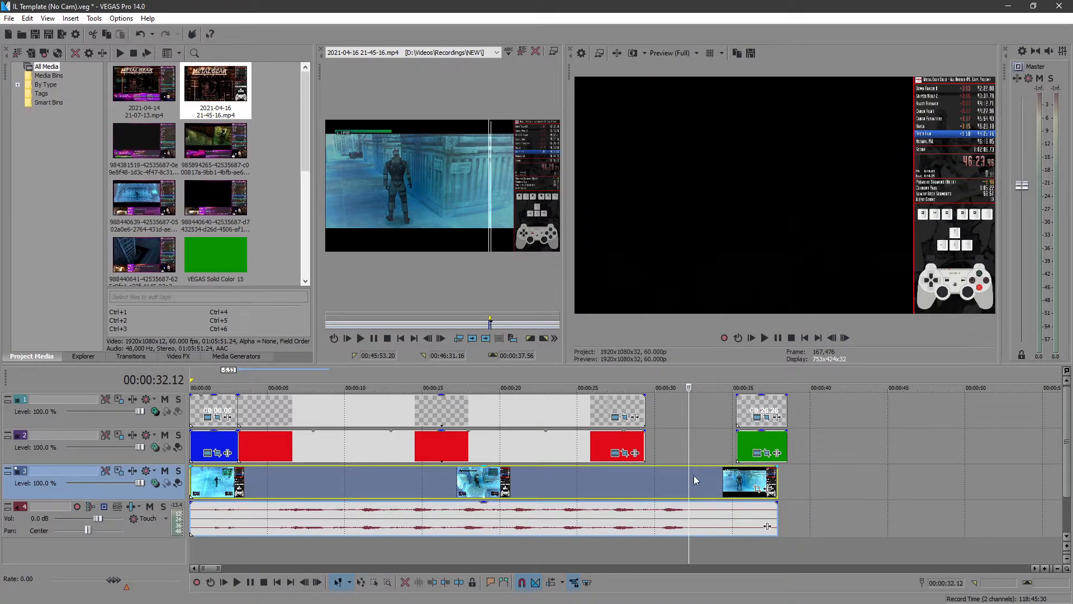
pyautogui.click(683, 479)
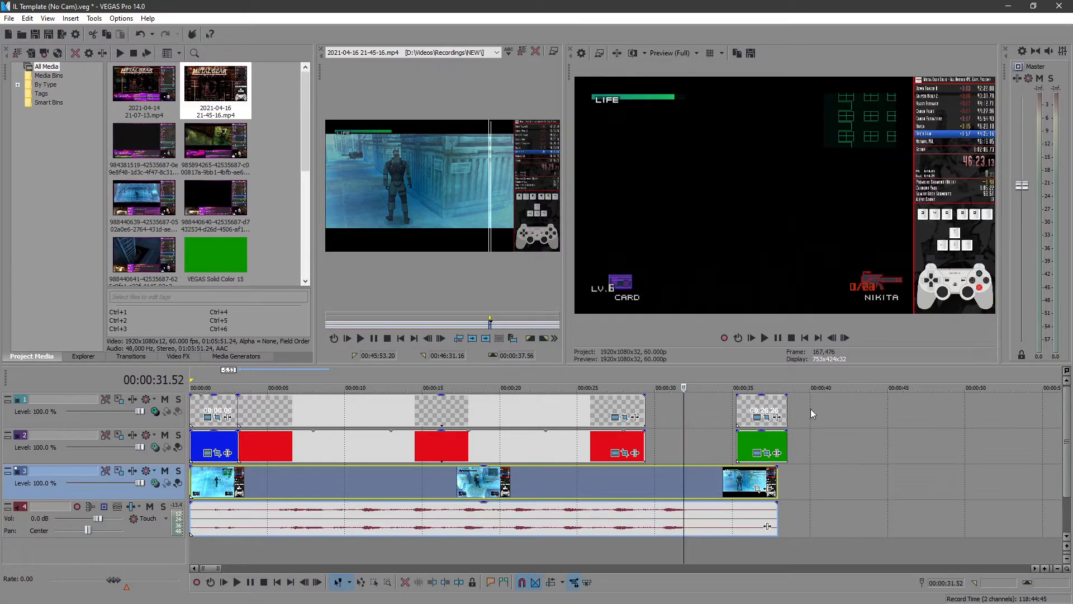
pyautogui.click(844, 338)
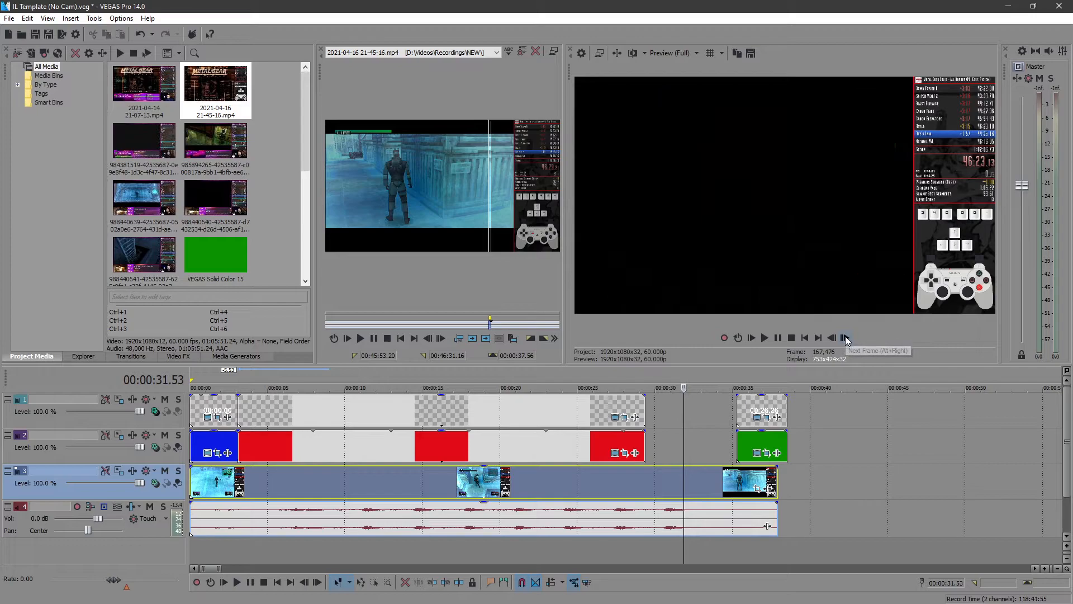
pyautogui.click(832, 338)
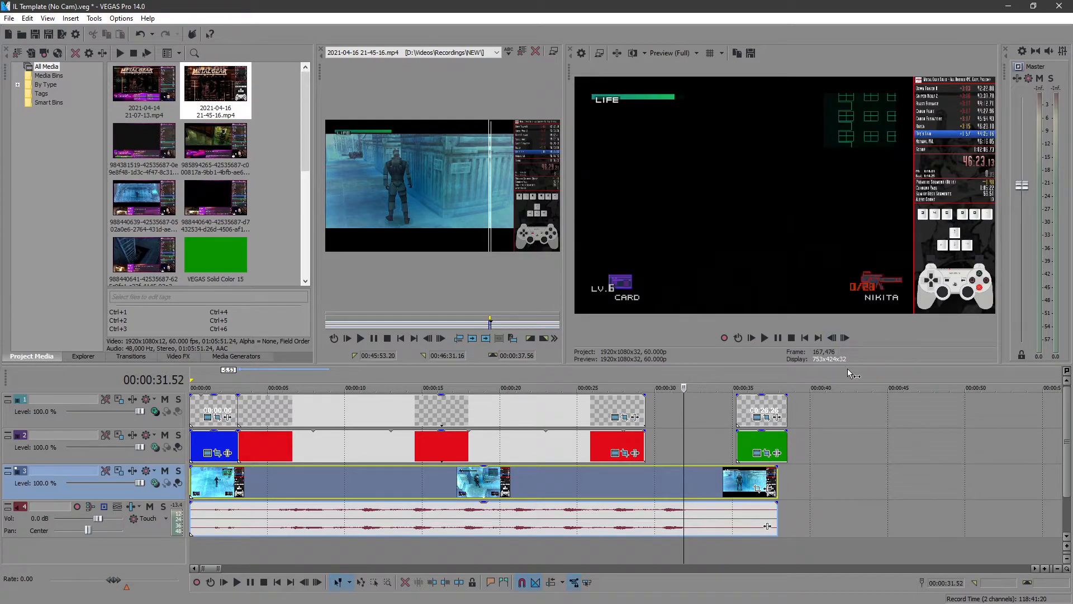
pyautogui.click(844, 337)
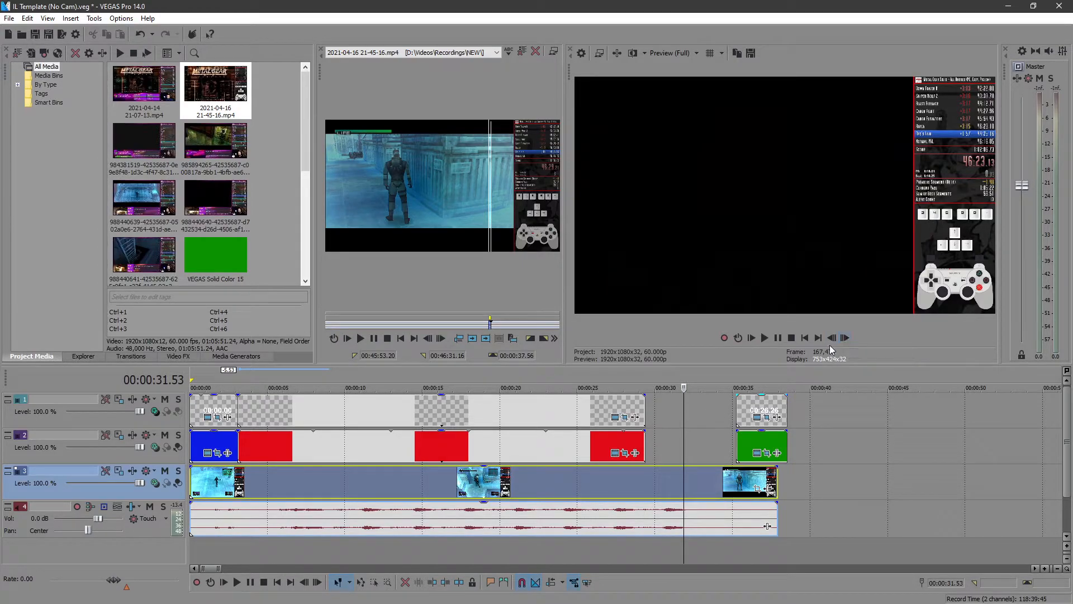
pyautogui.click(832, 337)
pyautogui.click(844, 337)
pyautogui.moveTo(644, 413); pyautogui.dragTo(684, 413)
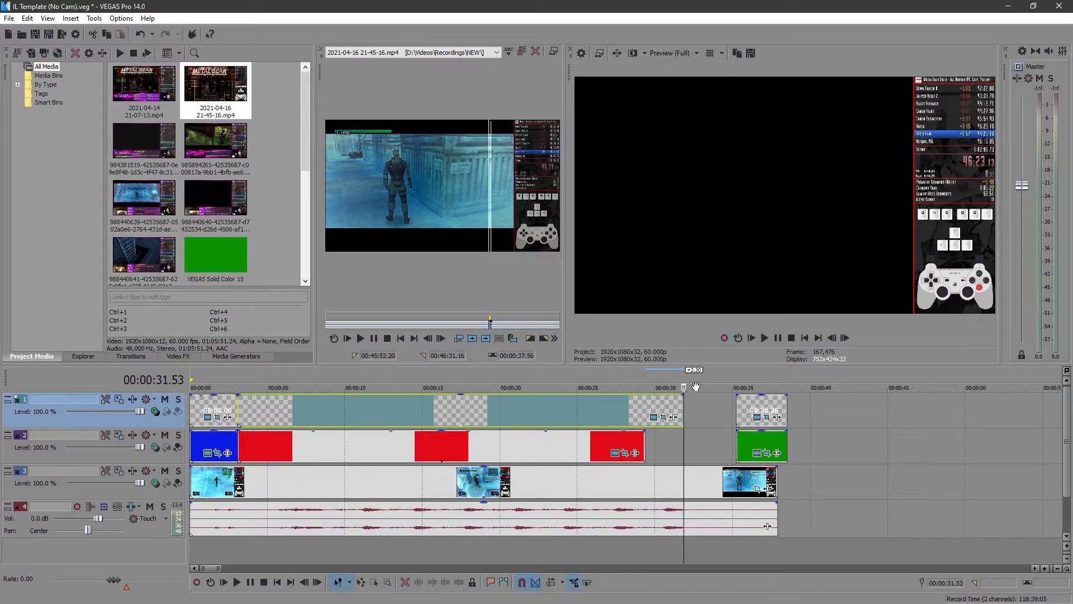
# - Extend the running timer slightly past the end frame to read its time, and set the final timer text to 00:28.76
pyautogui.moveTo(681, 411); pyautogui.dragTo(692, 411)
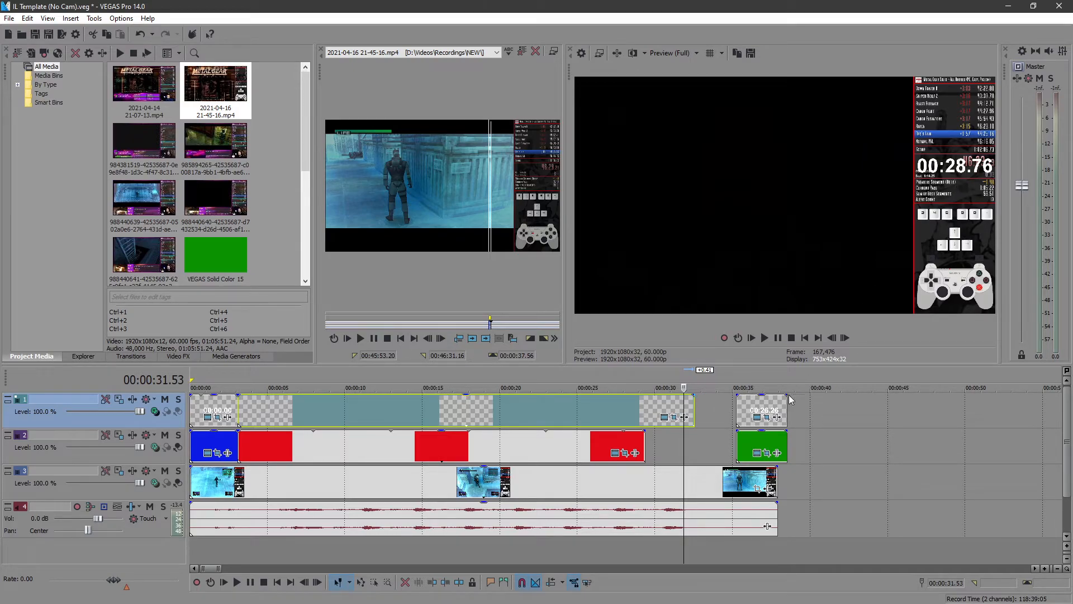
pyautogui.click(757, 419)
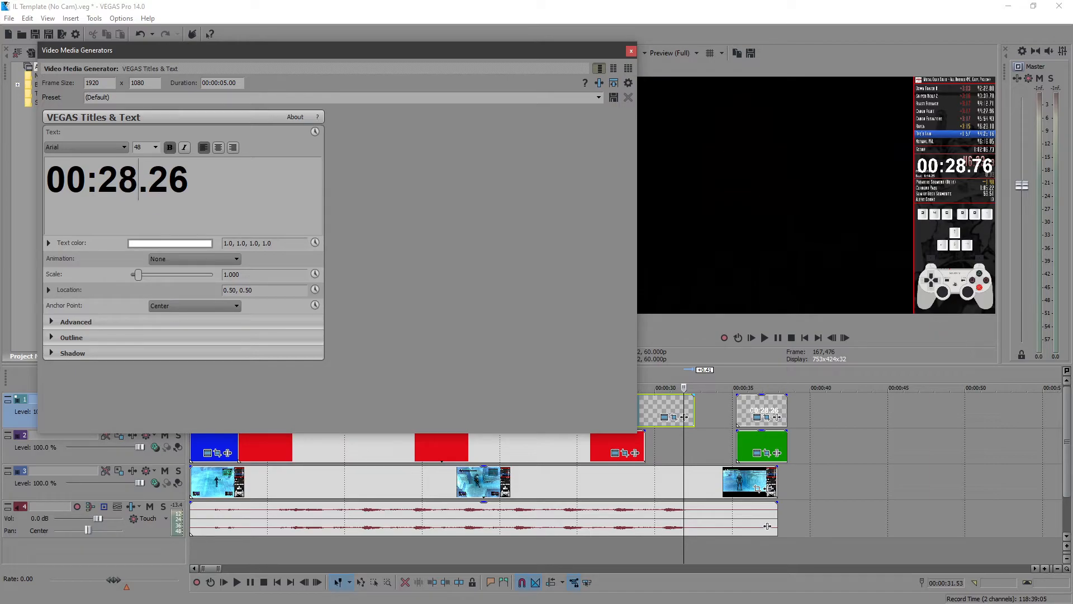
pyautogui.press('BackSpace')
pyautogui.write('7')
pyautogui.click(630, 52)
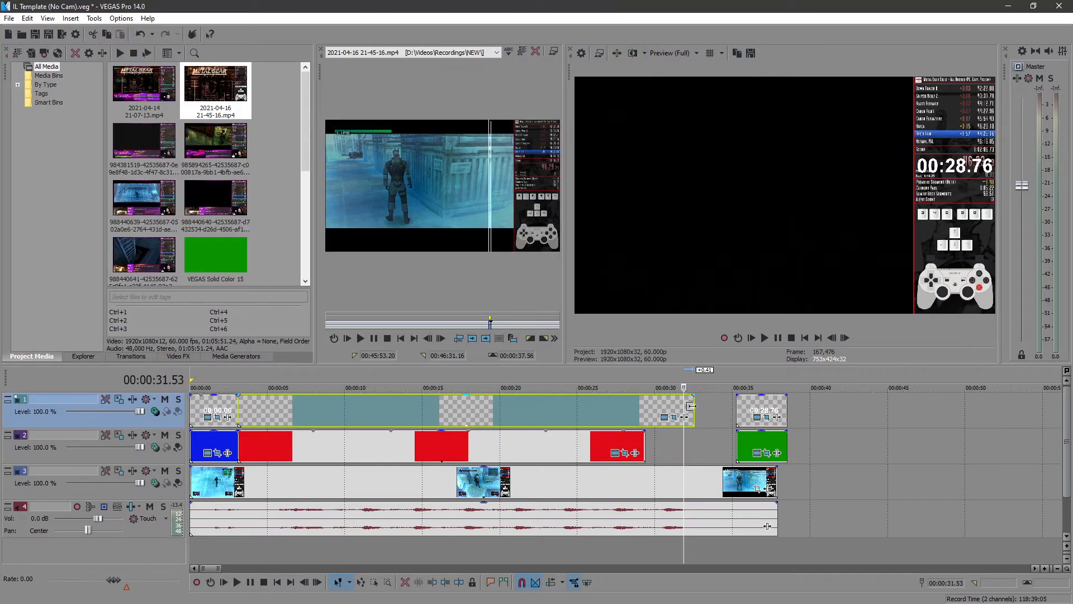
# - Trim the running timer back to 00:00:31.53, check the neighbouring frames, and move the final timer text directly behind it
pyautogui.moveTo(691, 406); pyautogui.dragTo(683, 406)
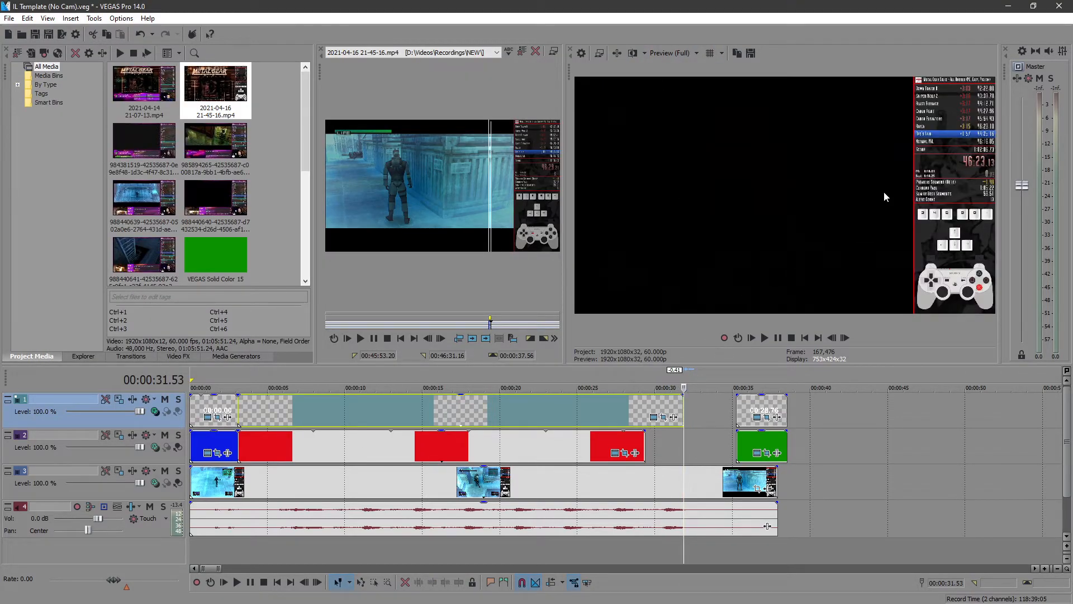
pyautogui.click(832, 338)
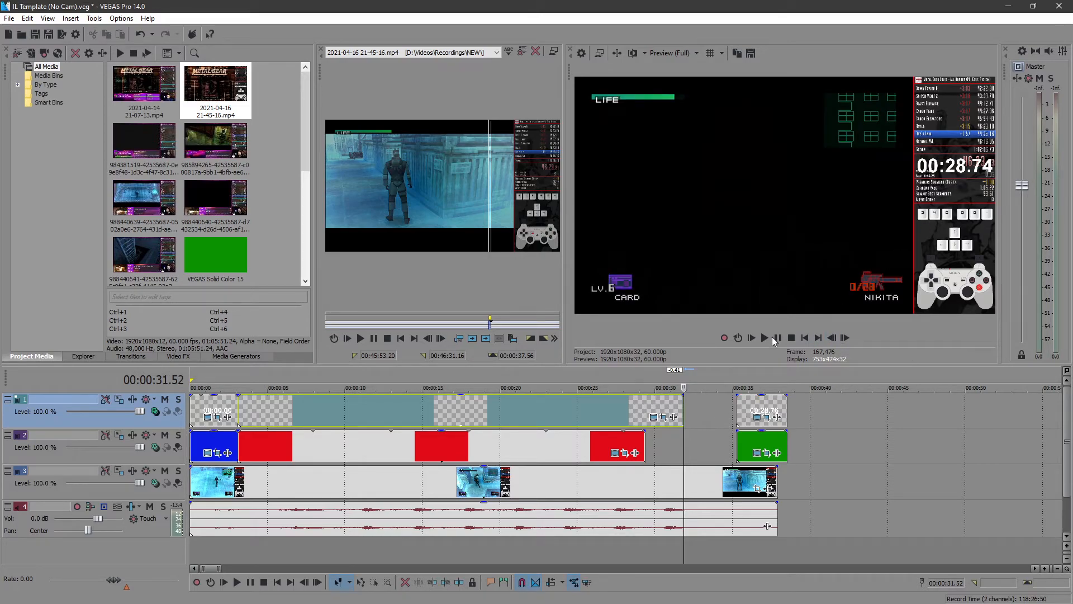
pyautogui.click(844, 338)
pyautogui.moveTo(763, 407); pyautogui.dragTo(713, 409)
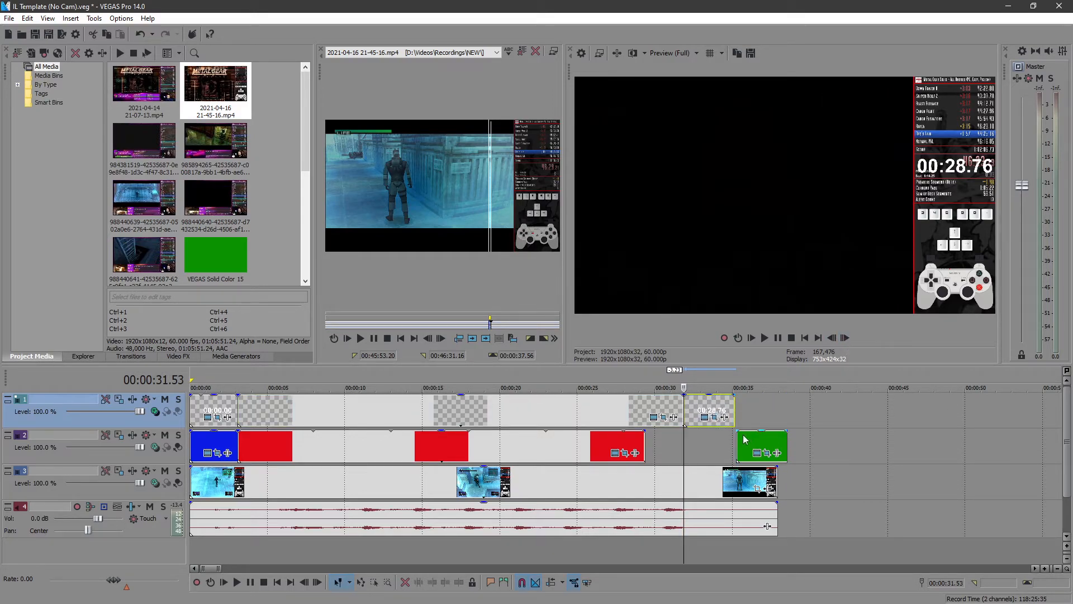
# - Extend the red background to 00:00:31.53, put the green background directly behind it, and stretch the green background and final timer to the recording's end
pyautogui.click(643, 440)
pyautogui.moveTo(647, 440); pyautogui.dragTo(683, 440)
pyautogui.moveTo(766, 445)
pyautogui.mouseDown()
pyautogui.moveTo(714, 444)
pyautogui.moveTo(777, 445)
pyautogui.mouseUp()
pyautogui.moveTo(734, 416); pyautogui.dragTo(777, 412)
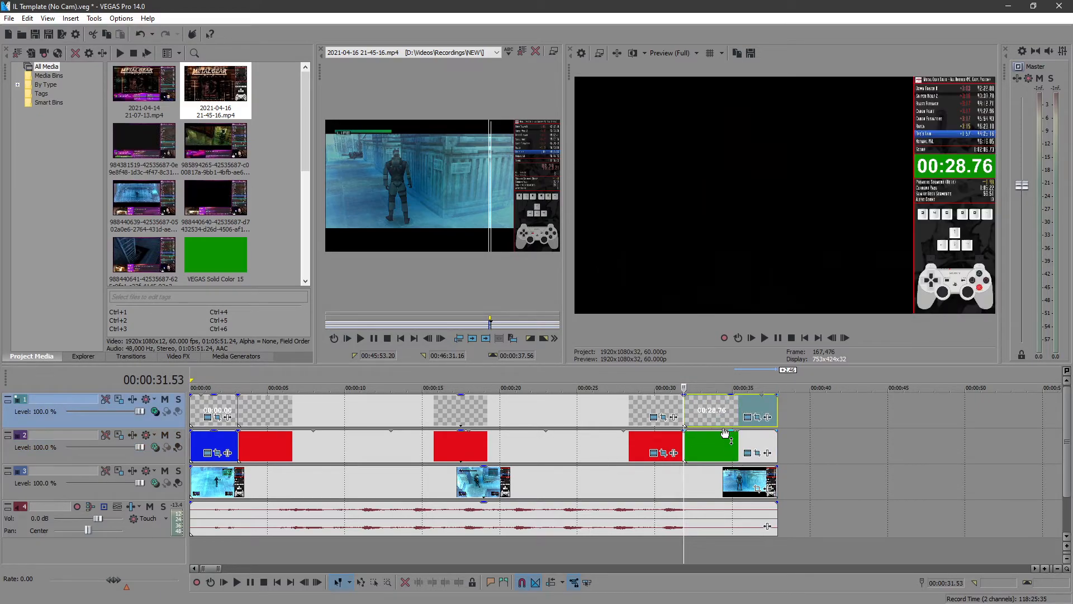
# - Play the timeline from the beginning to review the finished timer overlay
pyautogui.click(804, 337)
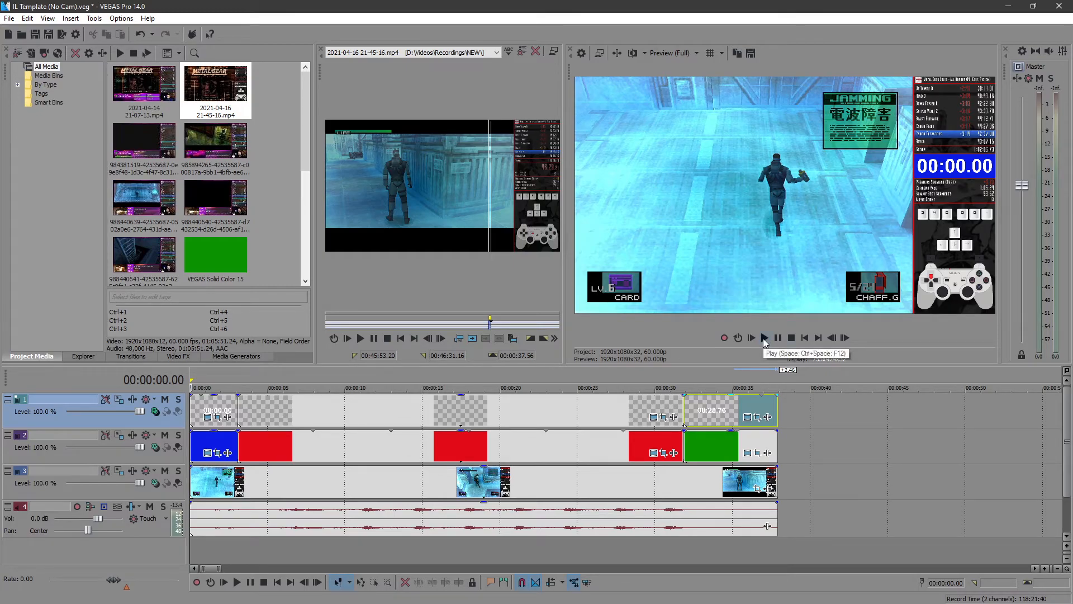
pyautogui.click(764, 337)
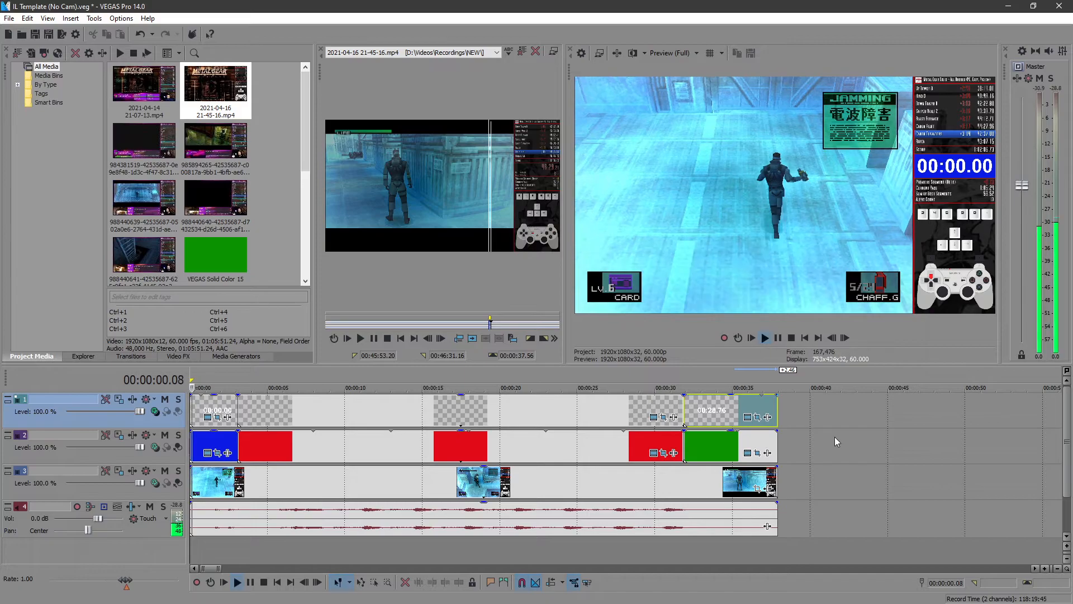